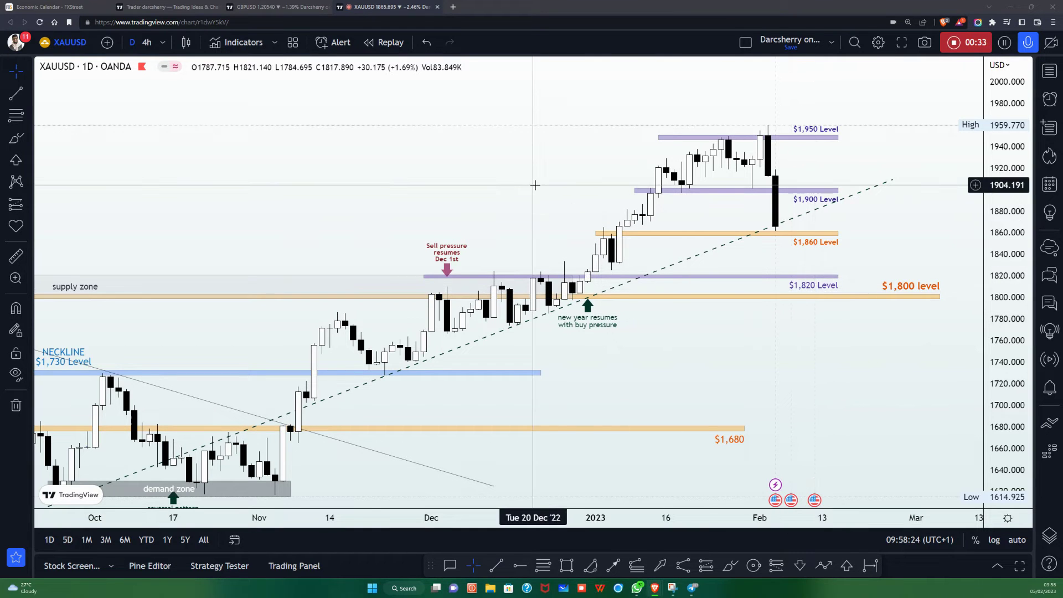
Open the published XAUUSD trade idea page and review its January 29 and January 30 updates with their chart snapshots.
click(674, 223)
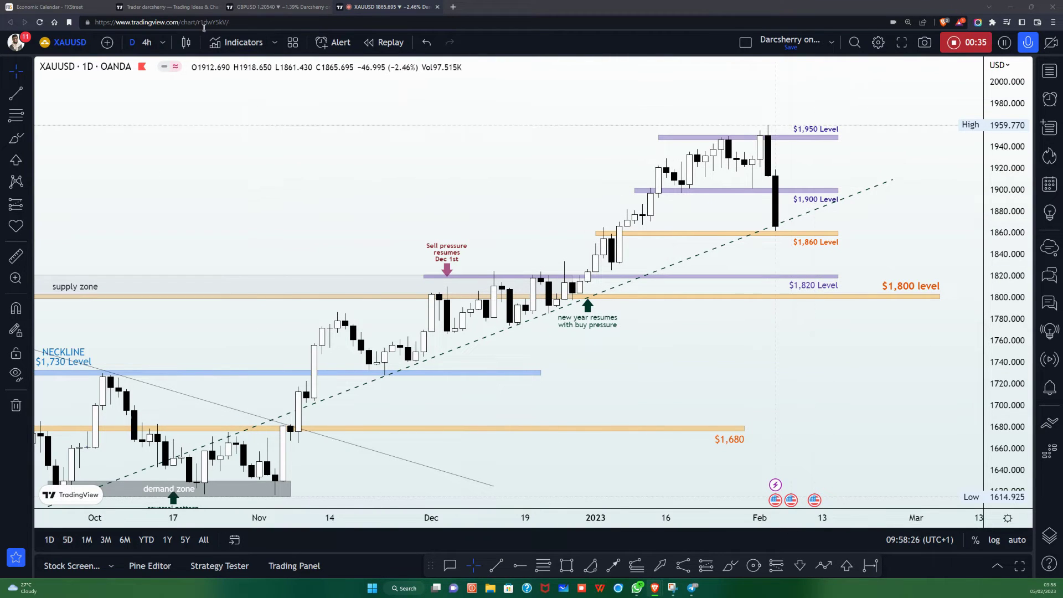
click(164, 8)
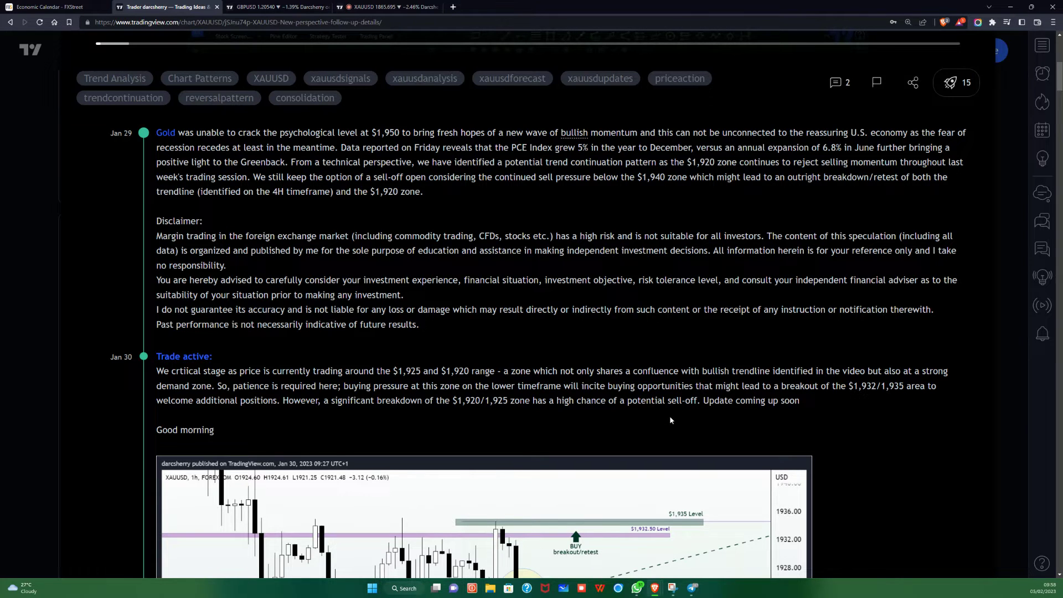
scroll(670, 418, down, 3)
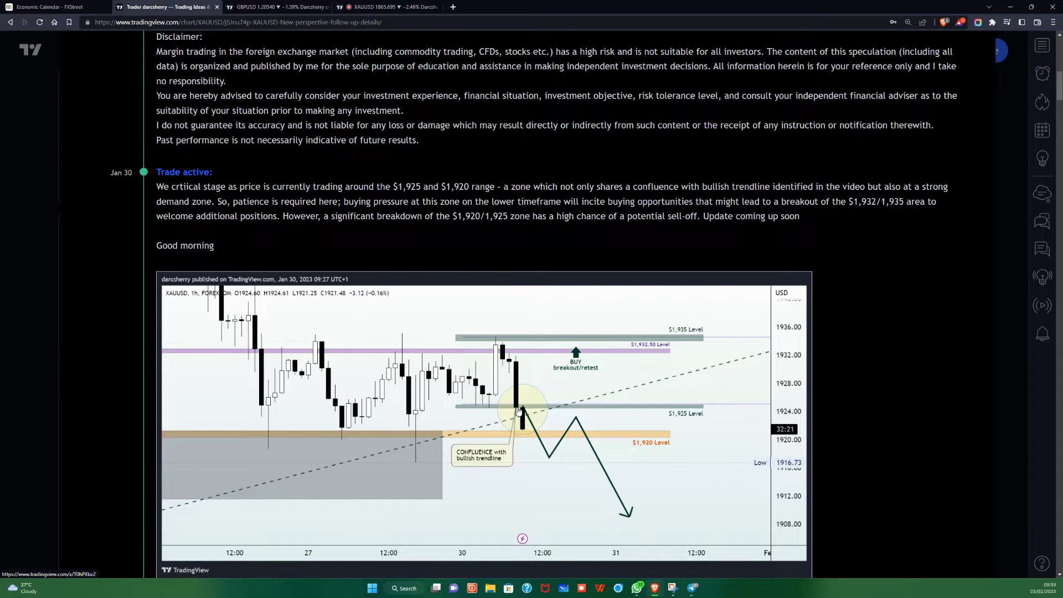
scroll(521, 411, down, 5)
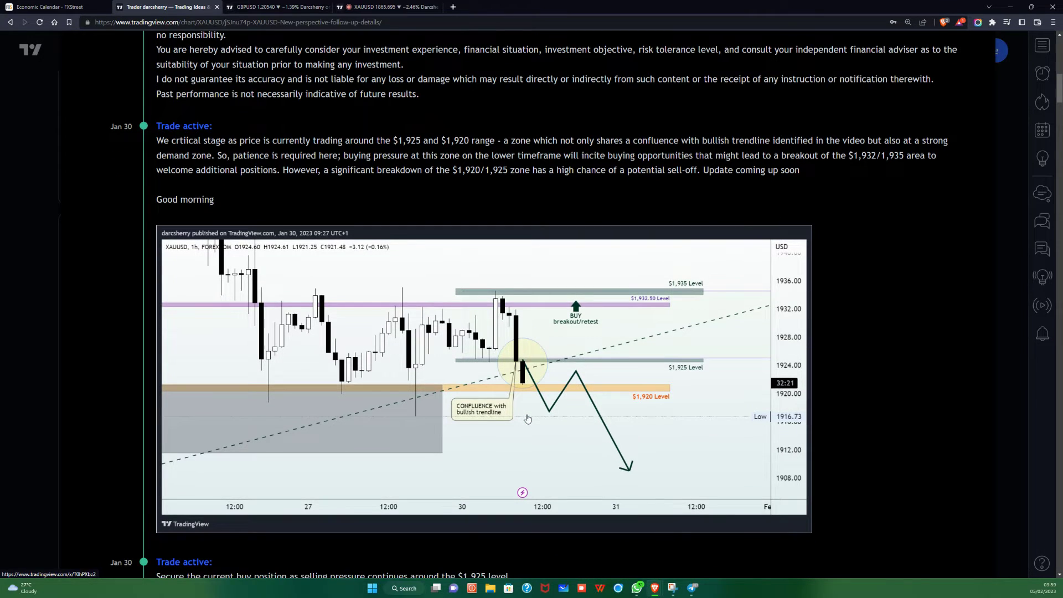
scroll(529, 416, down, 10)
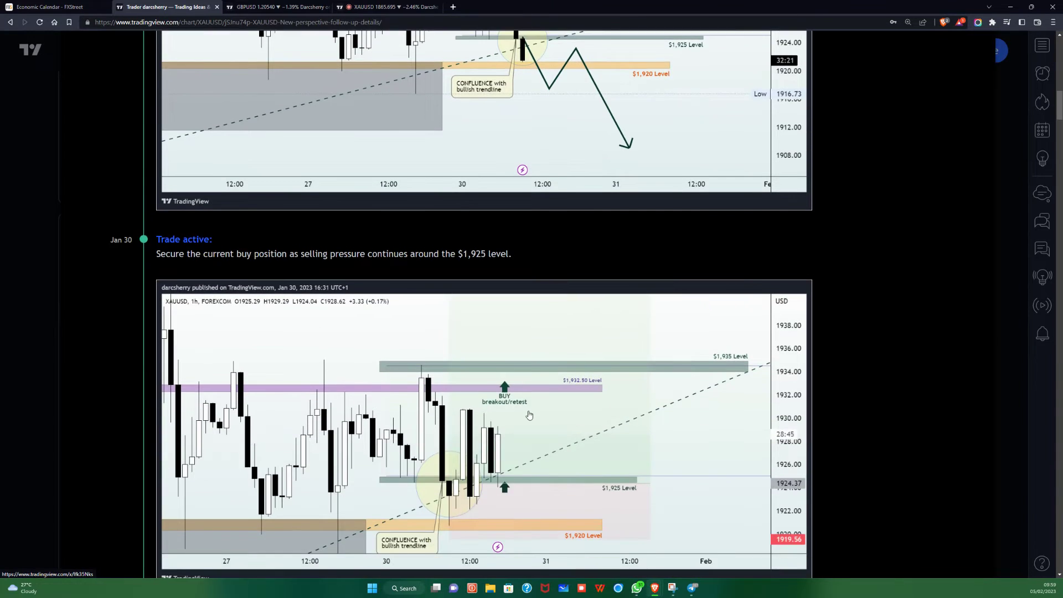
scroll(529, 415, down, 5)
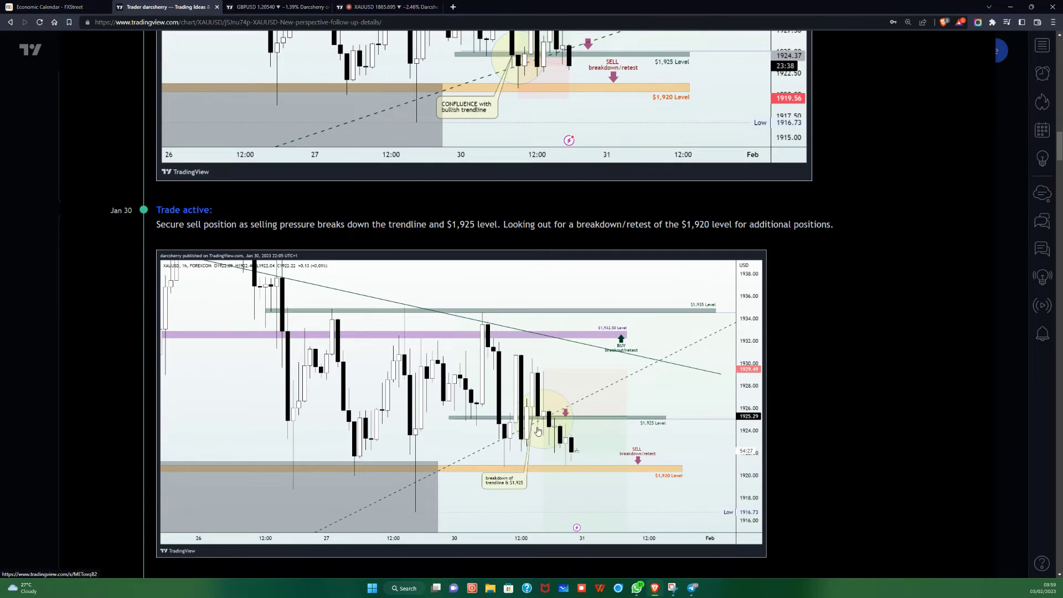
scroll(564, 441, down, 2)
scroll(565, 442, down, 5)
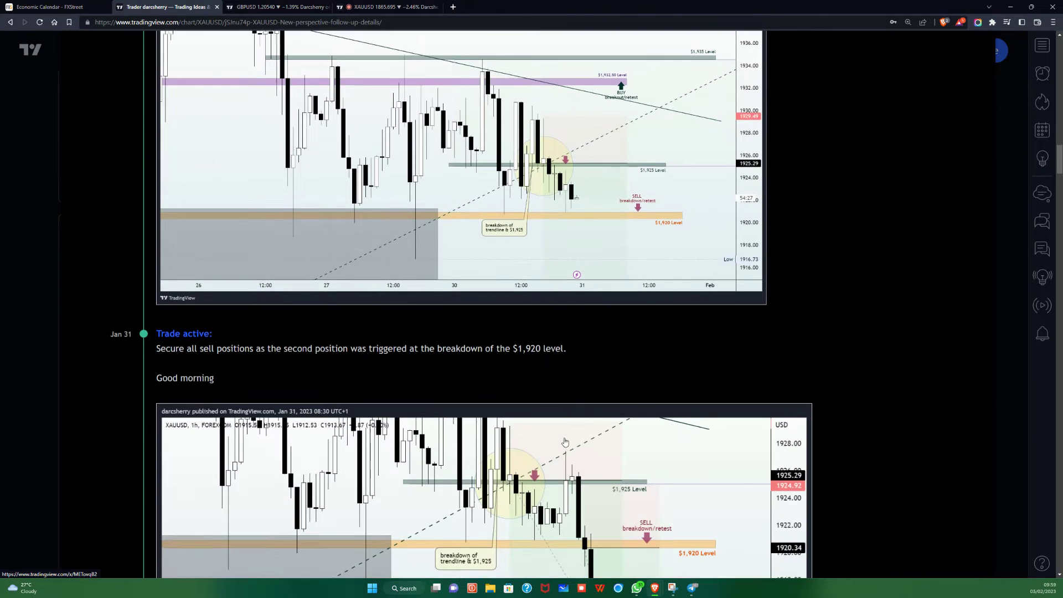
Review the January 31 trade updates, including the 15-minute setup chart around the $1,930 and $1,926 levels.
scroll(565, 438, down, 1)
scroll(565, 438, down, 12)
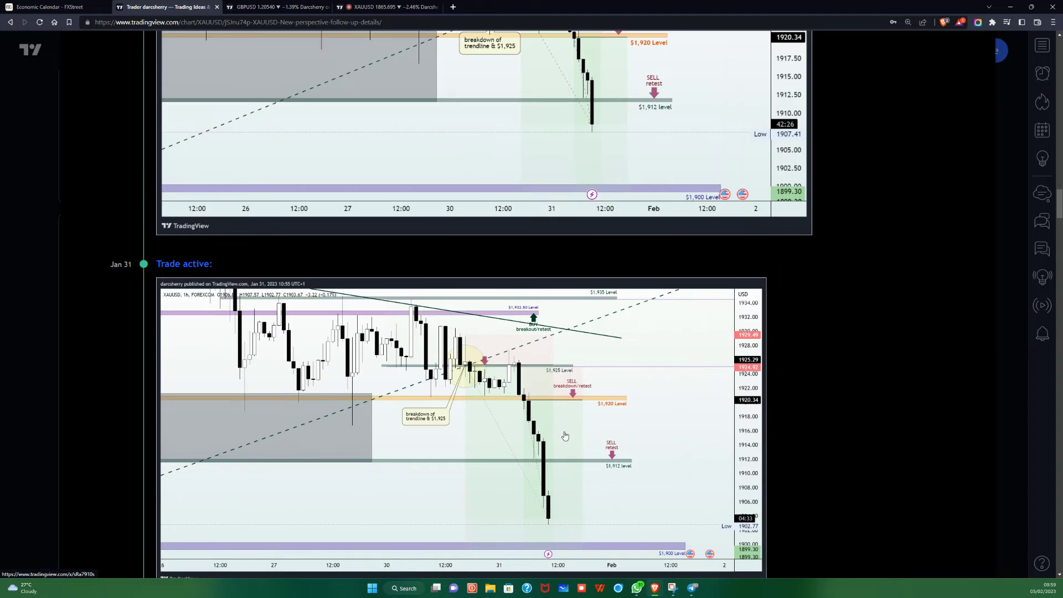
scroll(565, 435, down, 10)
scroll(563, 435, down, 2)
scroll(629, 484, down, 8)
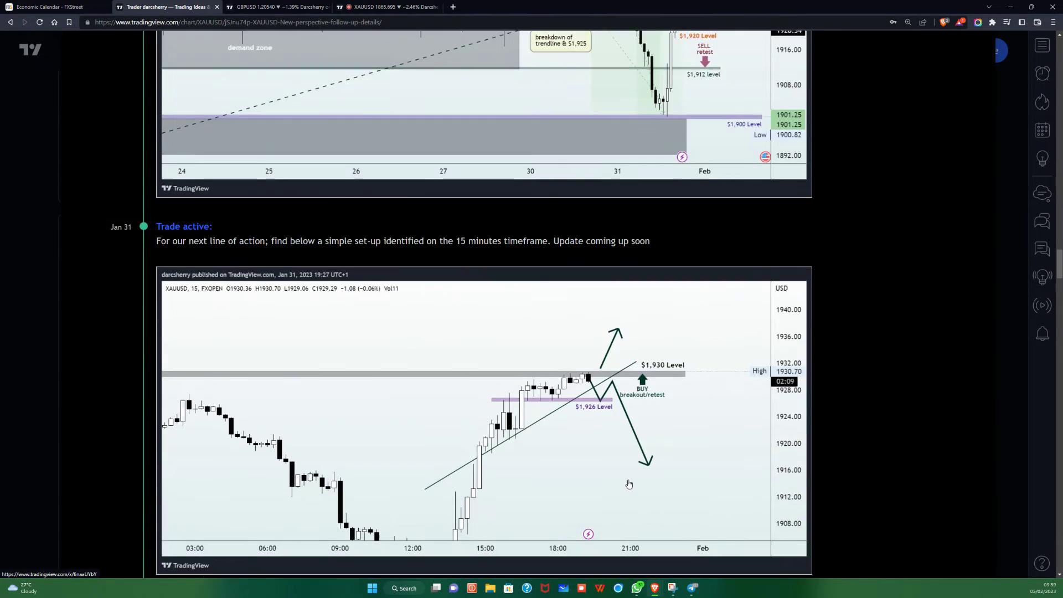
scroll(628, 484, down, 2)
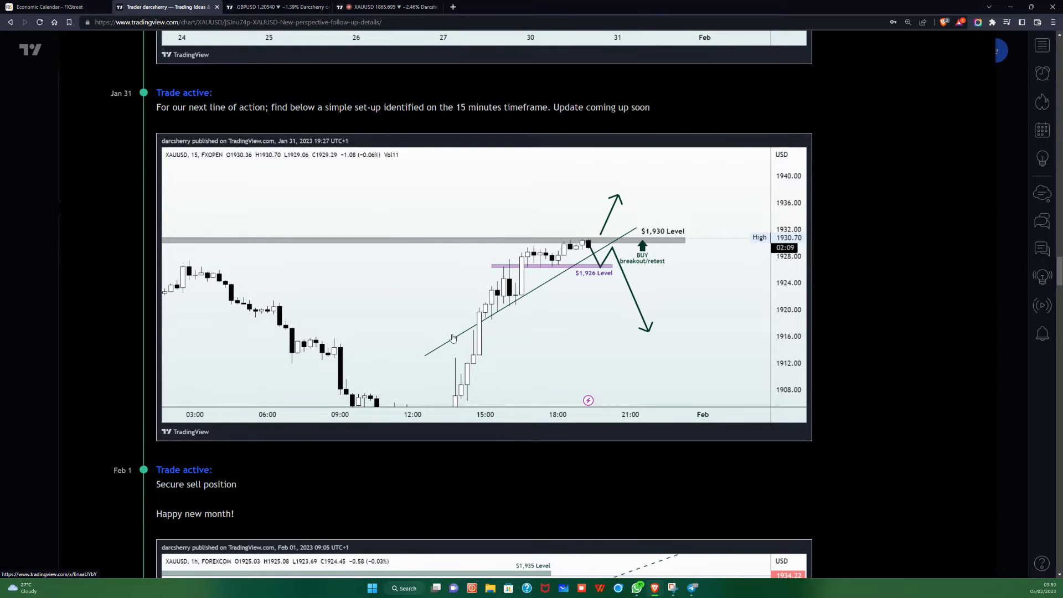
scroll(529, 312, down, 2)
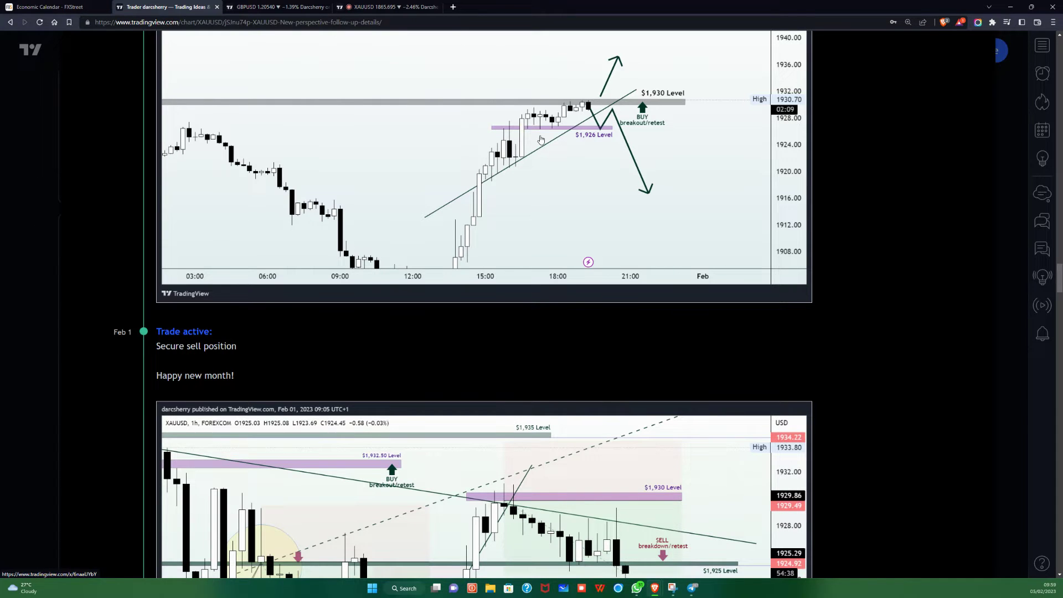
scroll(584, 193, up, 2)
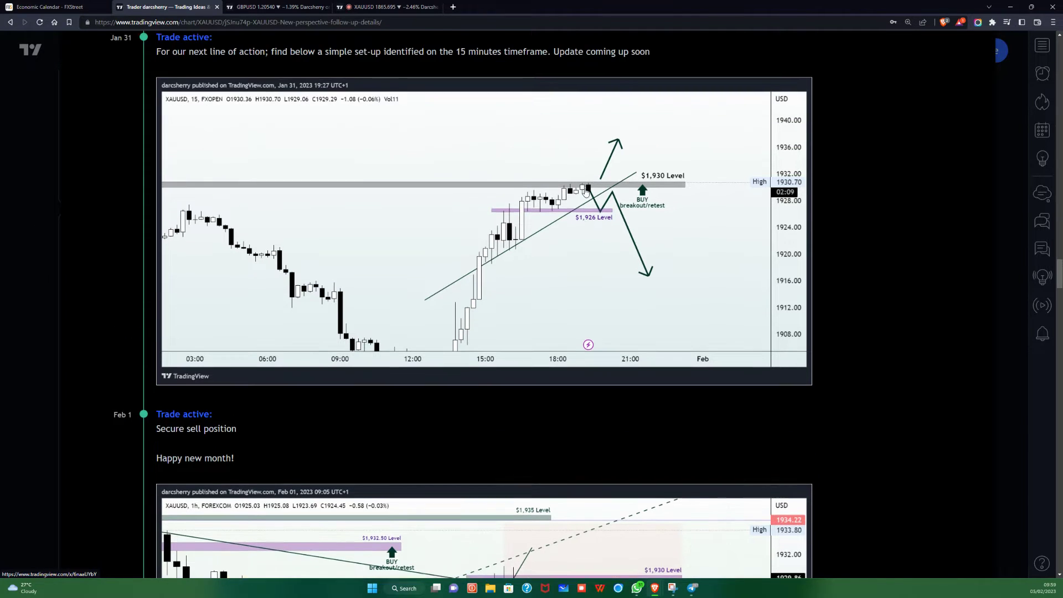
Review the February 1 updates on the secured sell positions and the buy stop at the $1,935 breakout.
scroll(561, 253, down, 4)
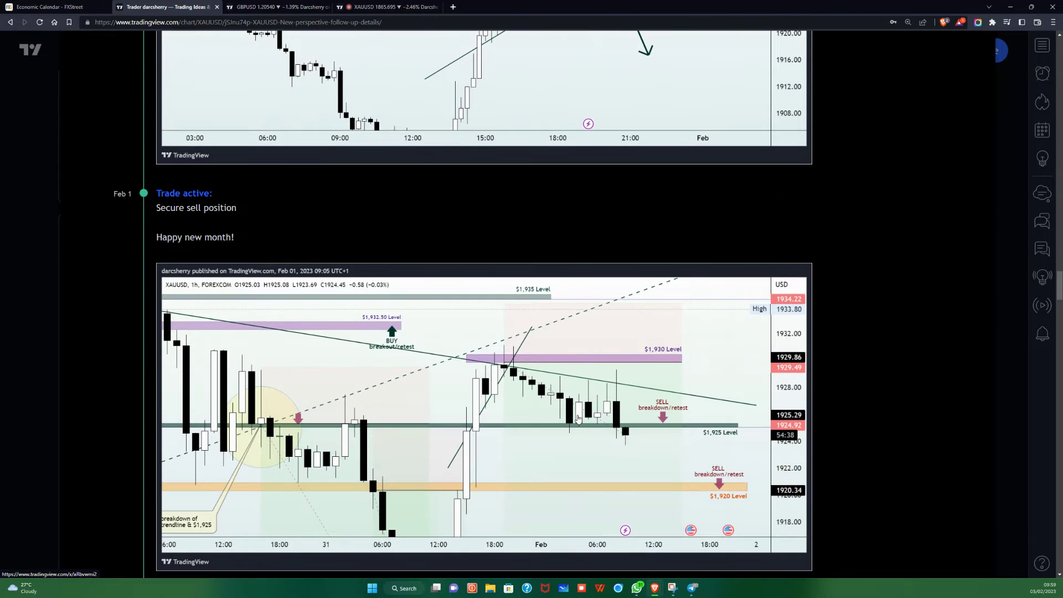
scroll(529, 382, down, 6)
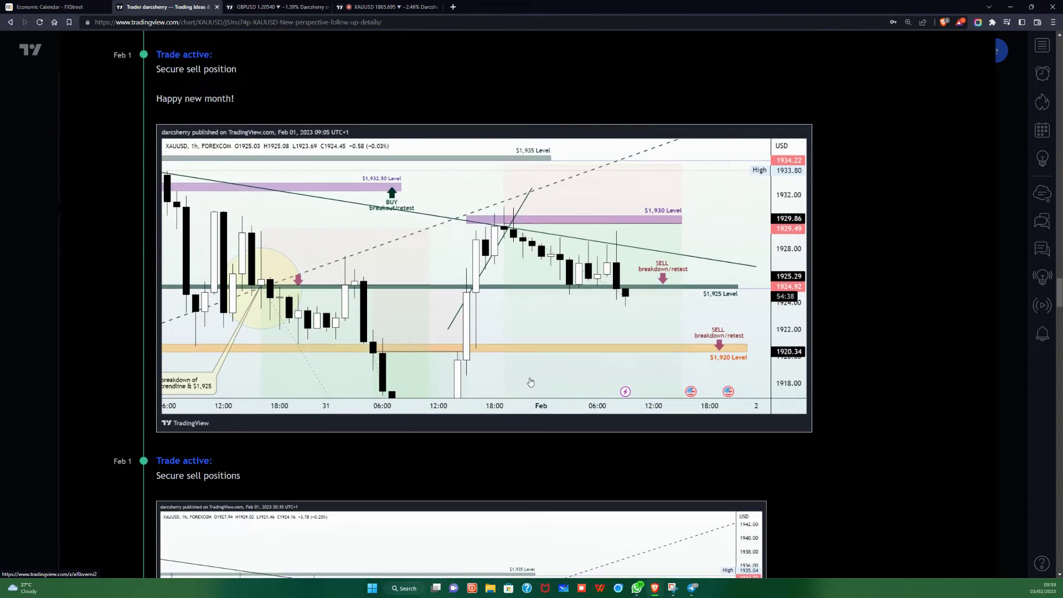
scroll(531, 382, down, 2)
scroll(550, 304, down, 3)
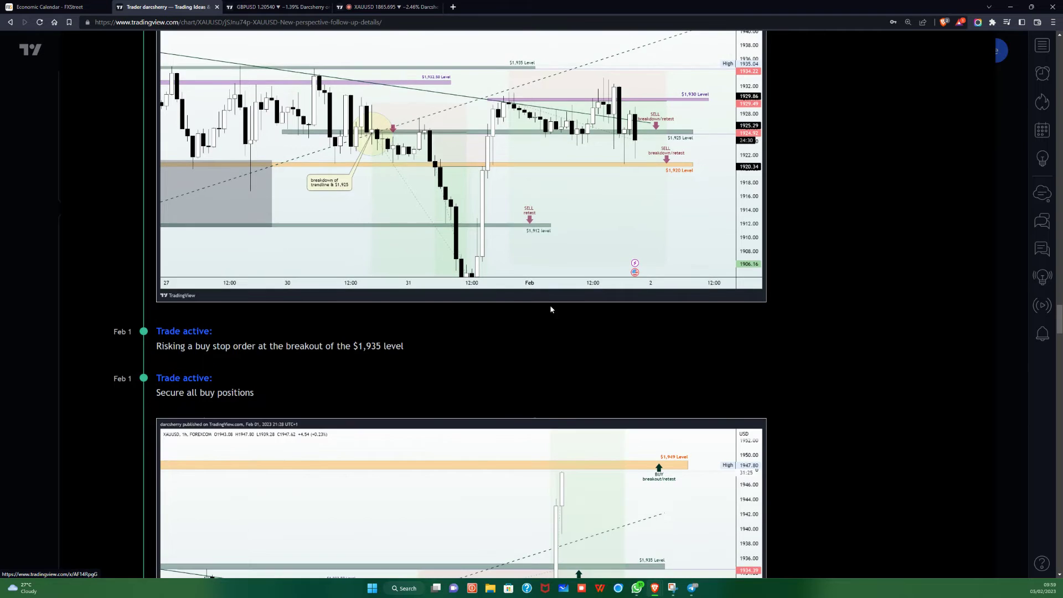
scroll(565, 273, up, 4)
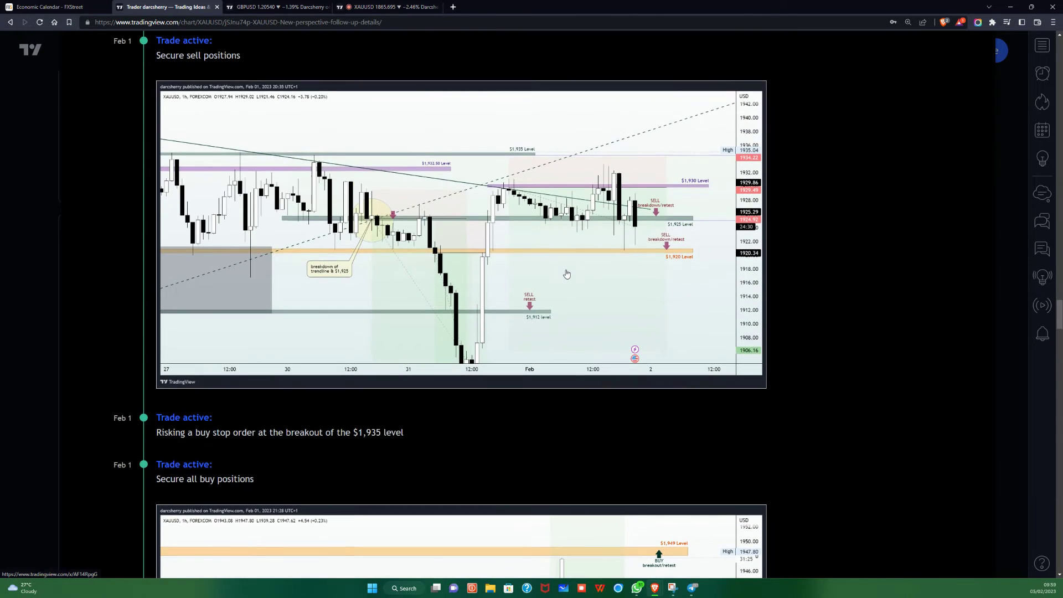
scroll(567, 273, down, 1)
scroll(567, 273, down, 4)
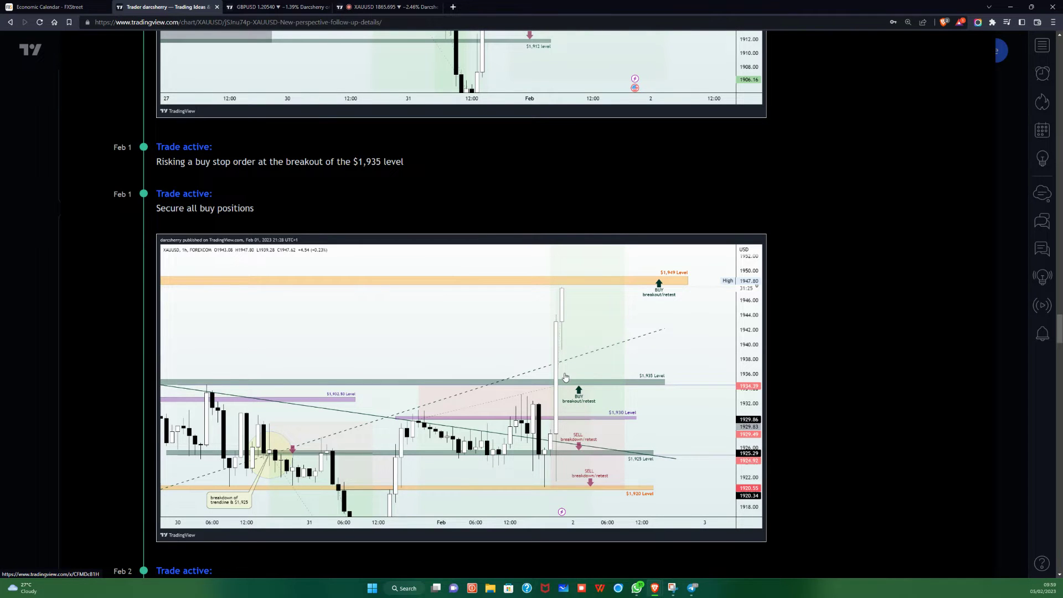
Review the February 2 updates and charts covering the $1,956.50, $1,950 and $1,920 levels.
scroll(565, 378, down, 6)
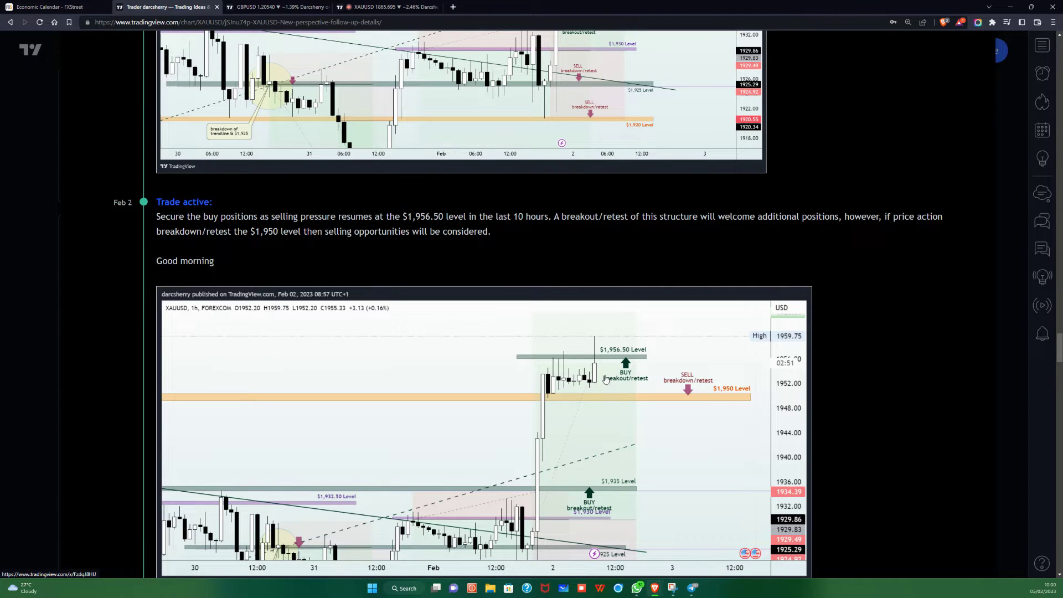
scroll(630, 367, down, 2)
scroll(629, 366, down, 4)
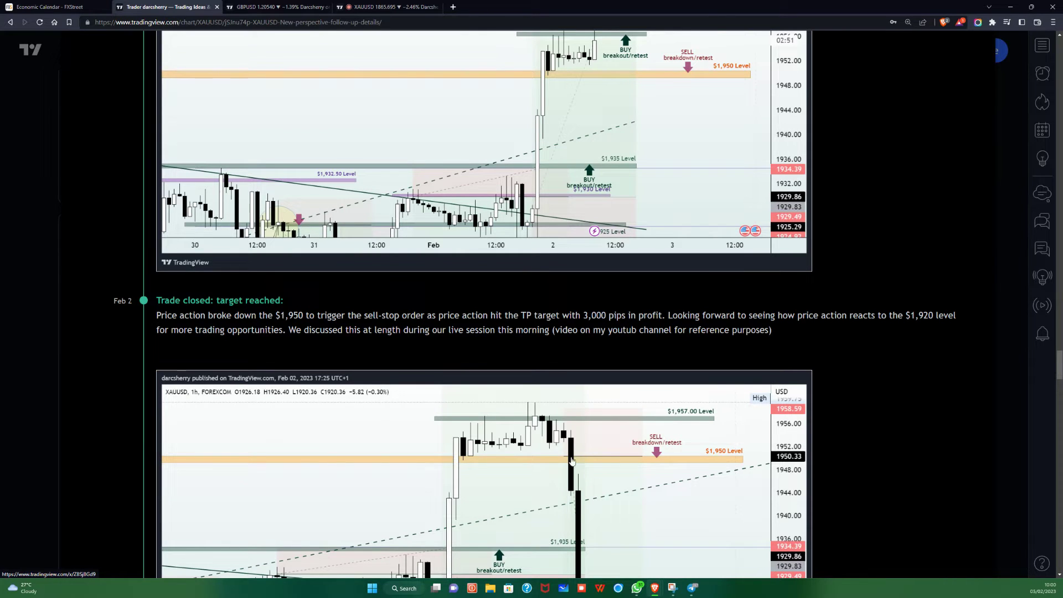
scroll(569, 462, down, 1)
scroll(570, 462, down, 3)
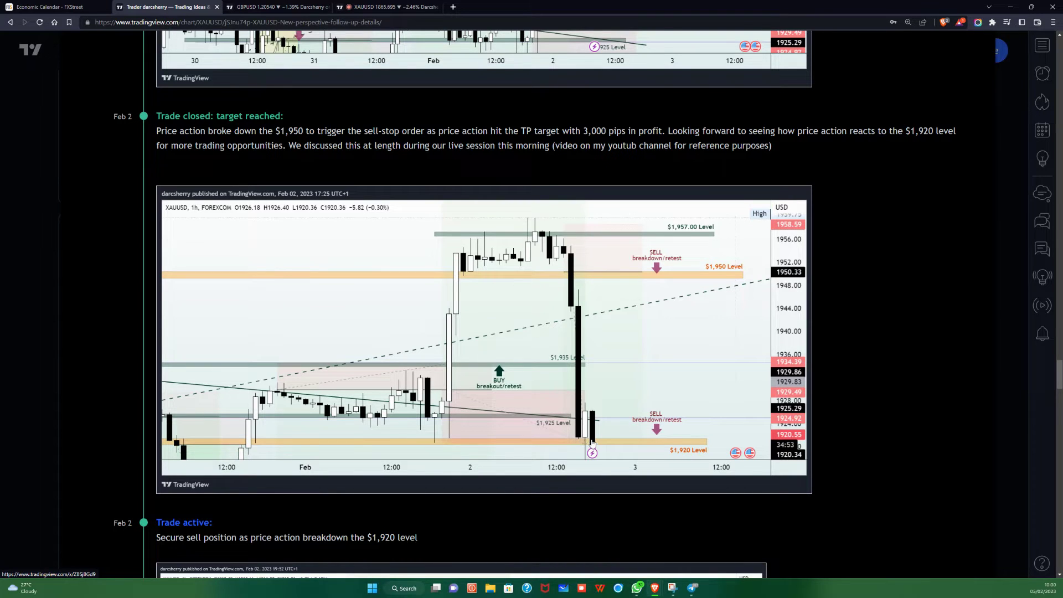
scroll(621, 147, down, 1)
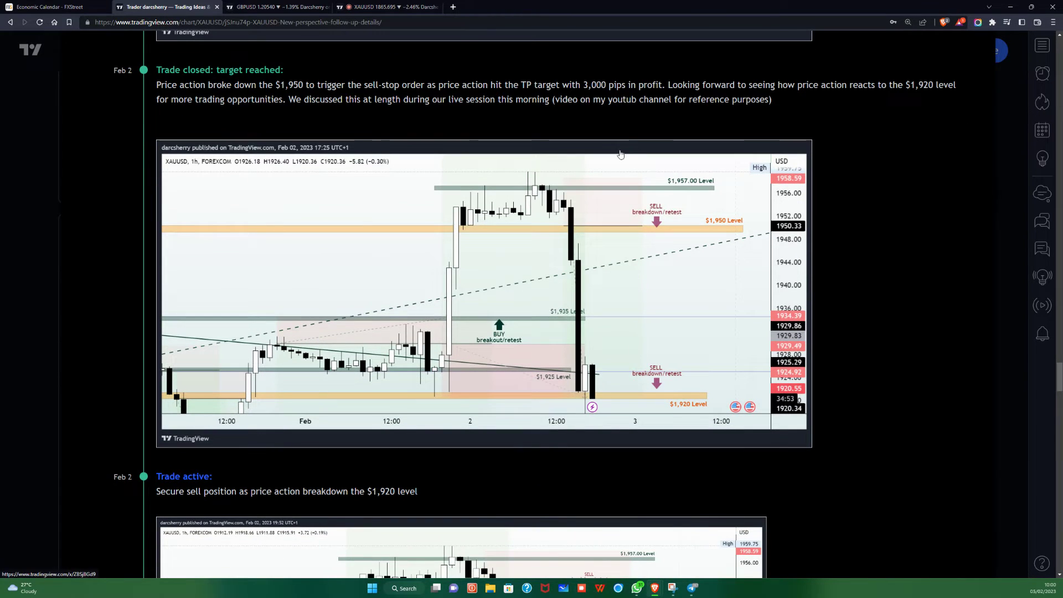
scroll(627, 342, down, 3)
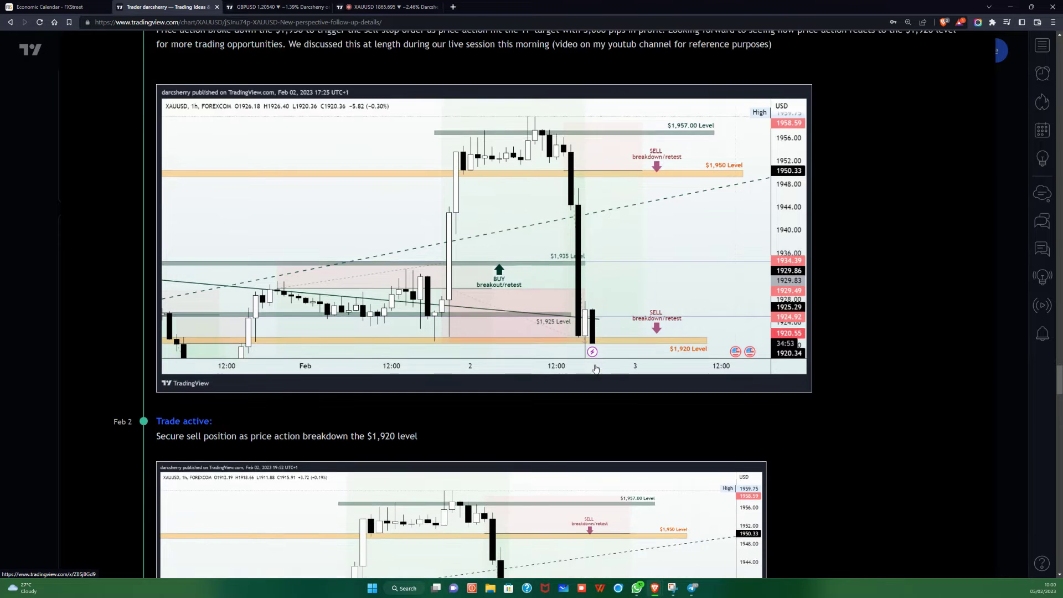
scroll(585, 386, down, 3)
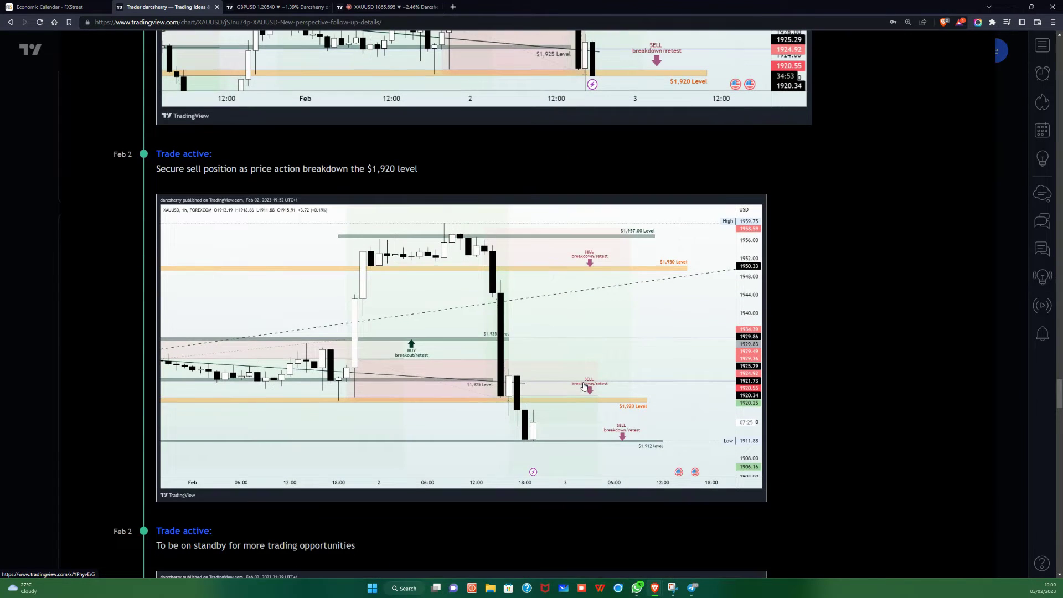
scroll(584, 386, down, 5)
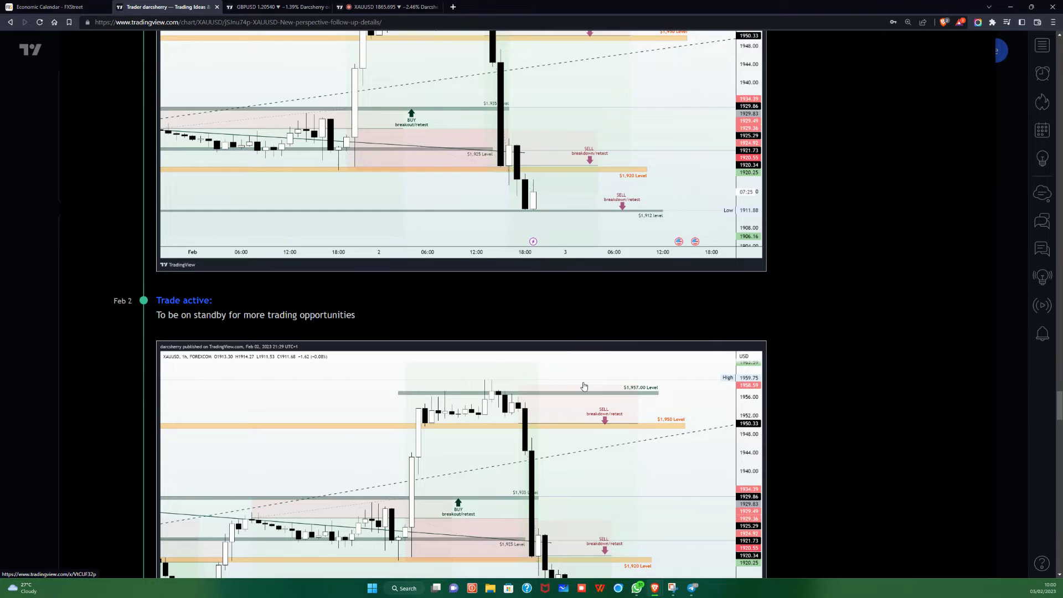
Review the February 3 updates and charts on the $1,912 and $1,900 breakdowns, through the 4H outlook at the timeline's end.
scroll(584, 386, down, 10)
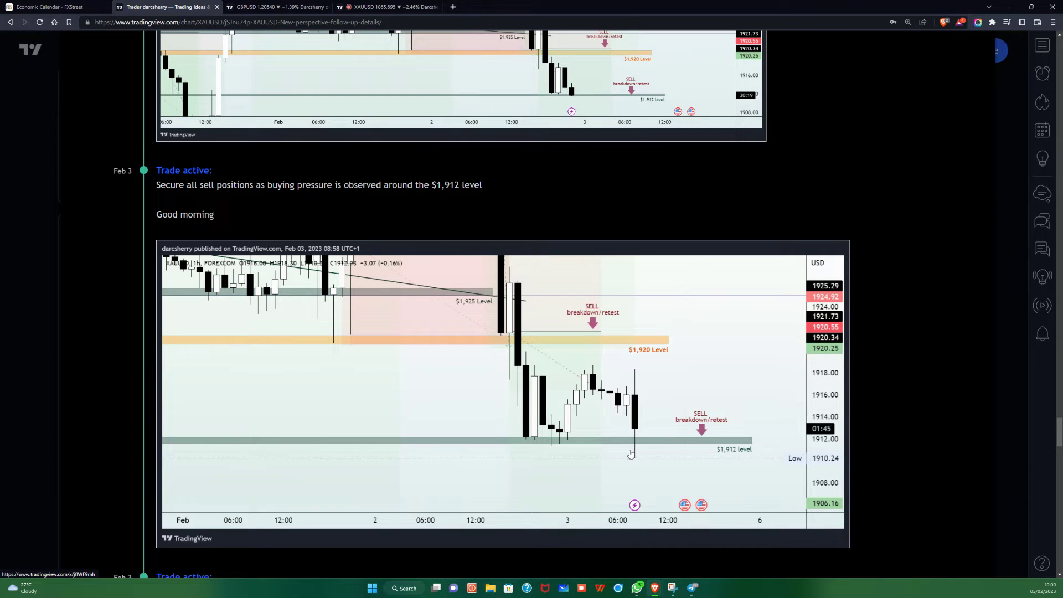
scroll(630, 452, down, 7)
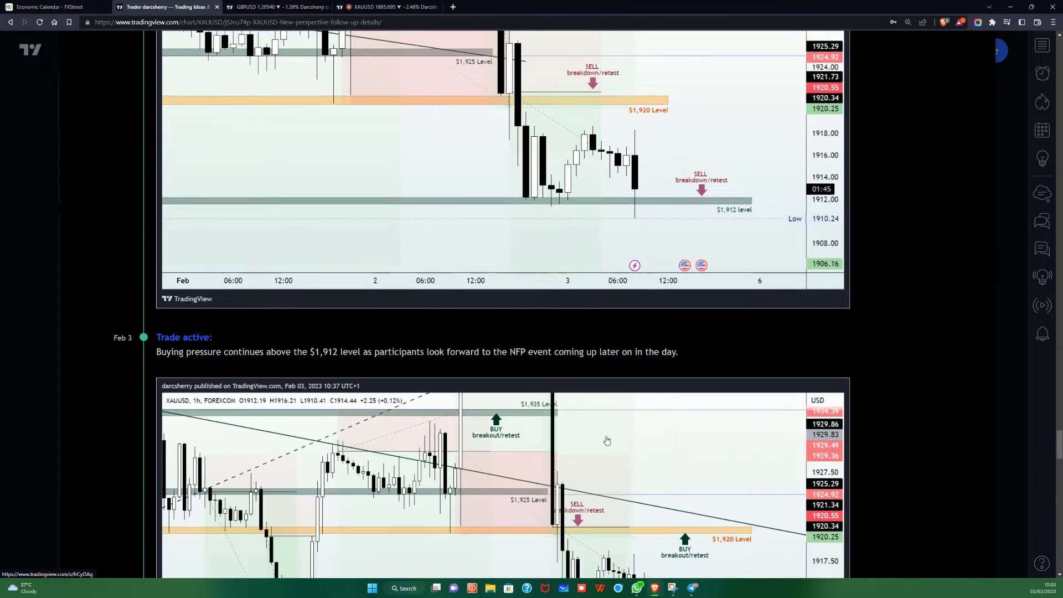
scroll(658, 411, down, 7)
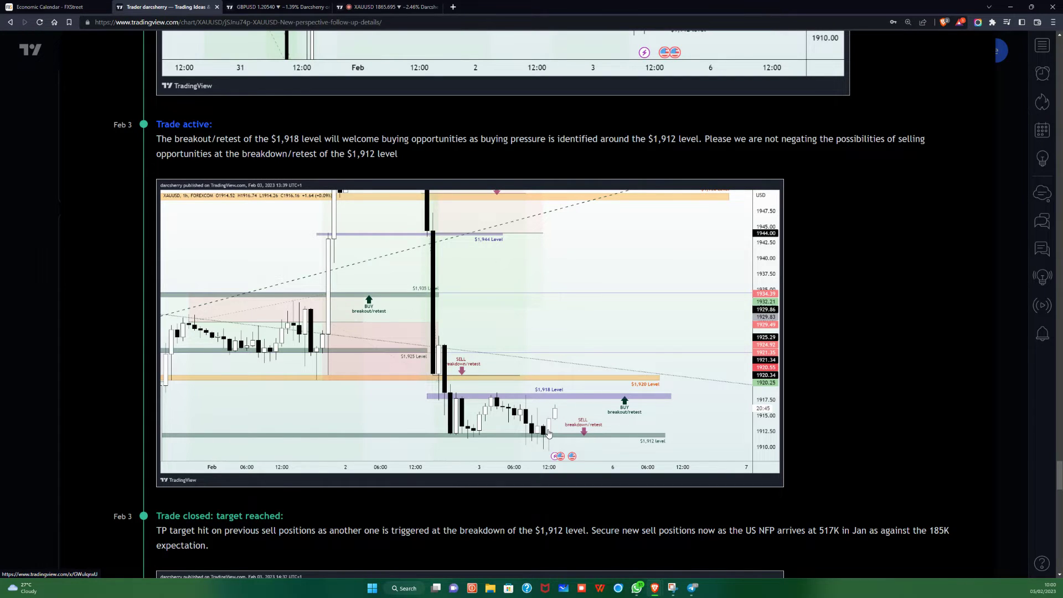
scroll(549, 434, down, 4)
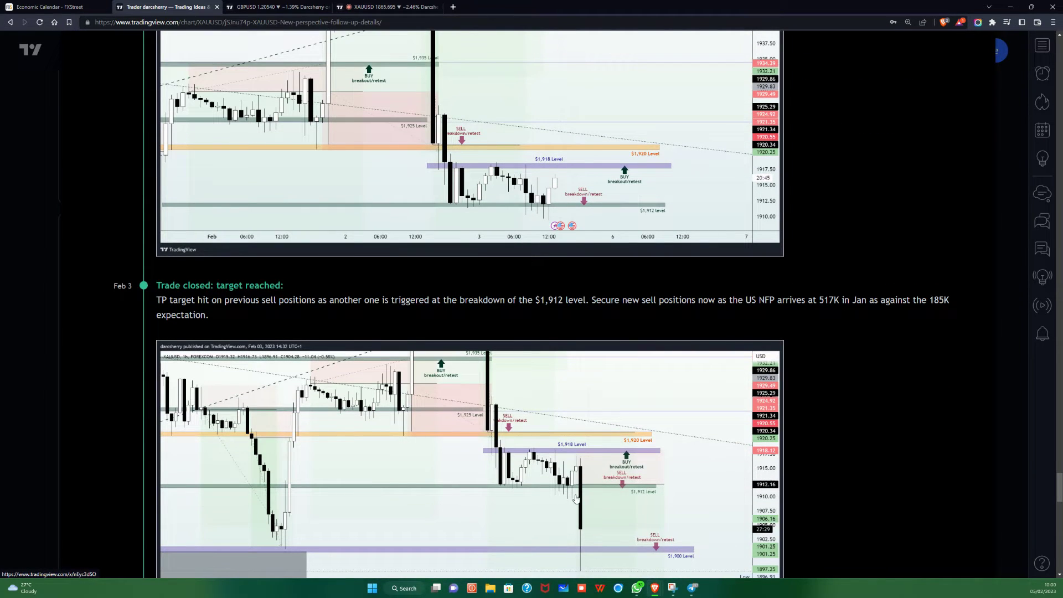
scroll(576, 491, down, 6)
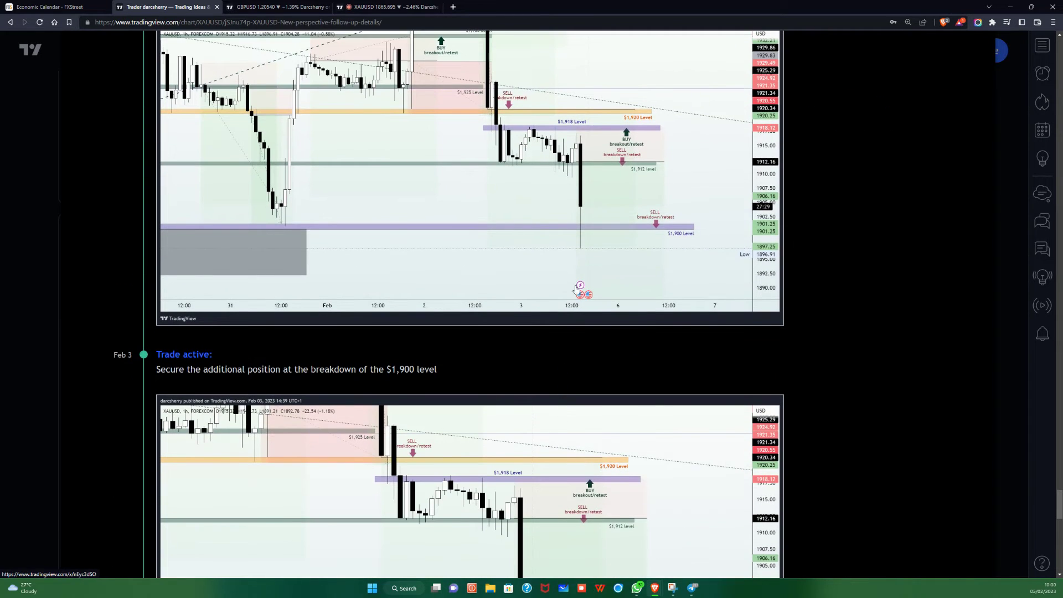
scroll(591, 264, down, 2)
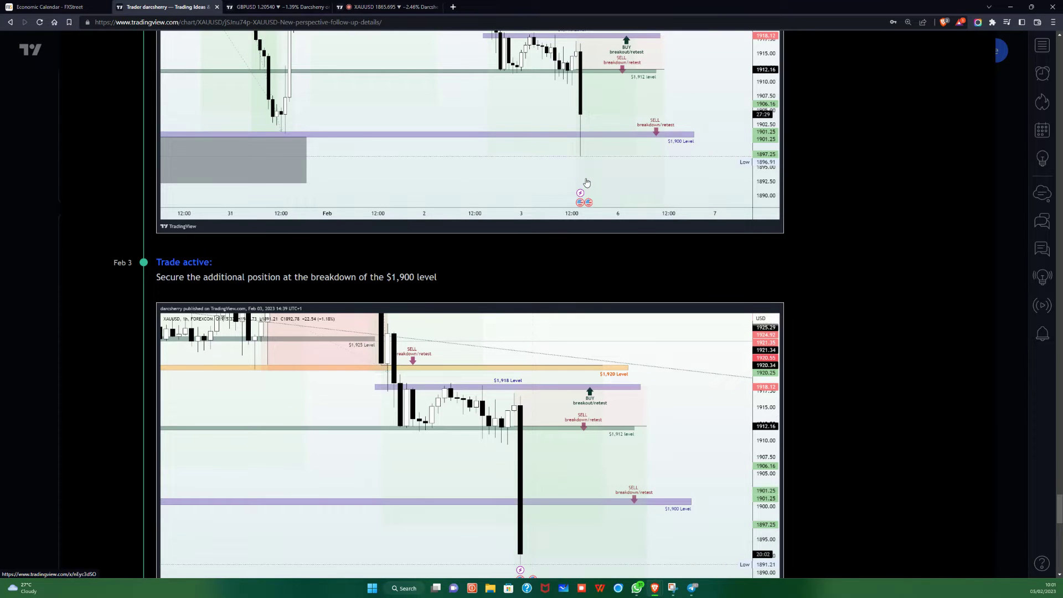
scroll(587, 182, down, 1)
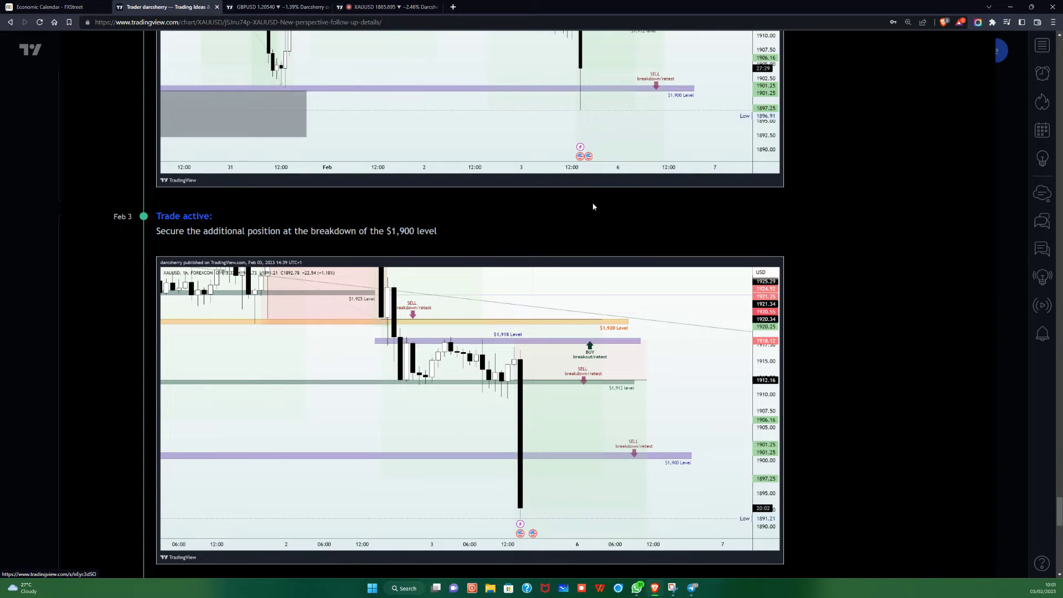
scroll(589, 418, down, 3)
scroll(588, 407, down, 6)
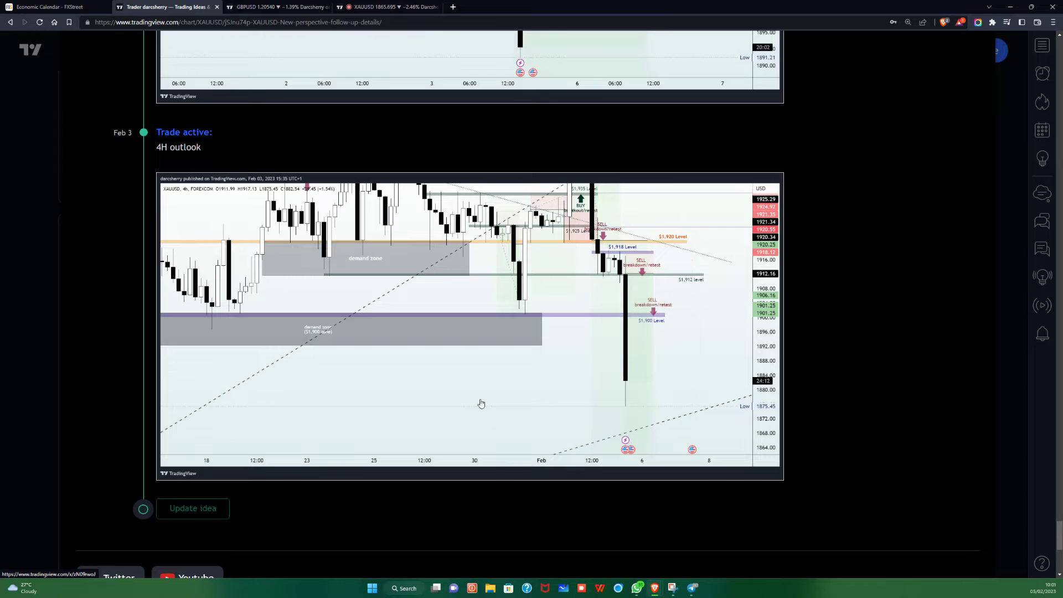
scroll(543, 414, up, 3)
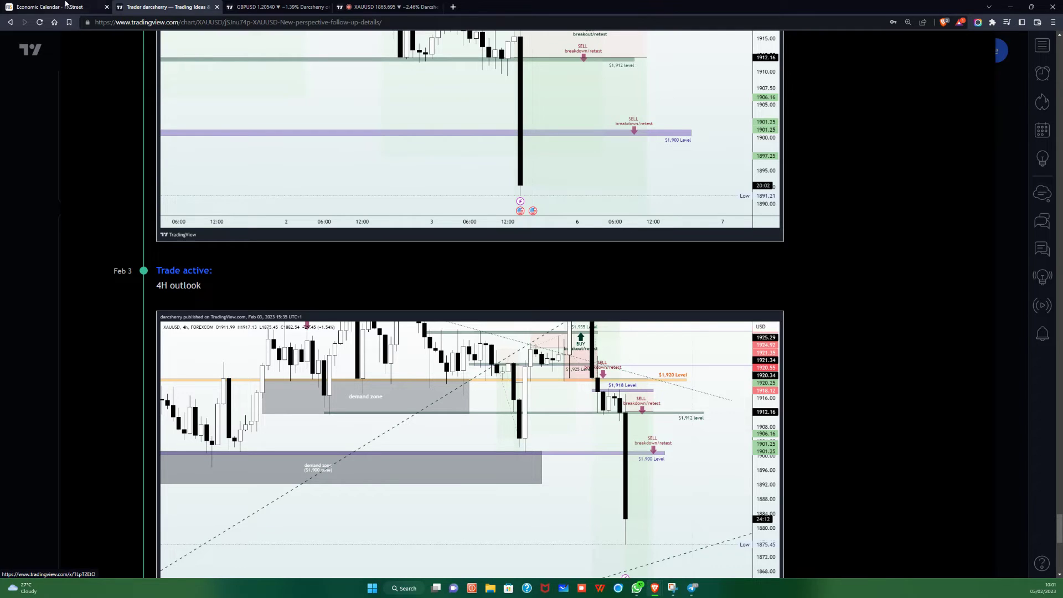
Switch to the GBPUSD 4h chart briefly, then return to the XAUUSD daily chart.
click(271, 8)
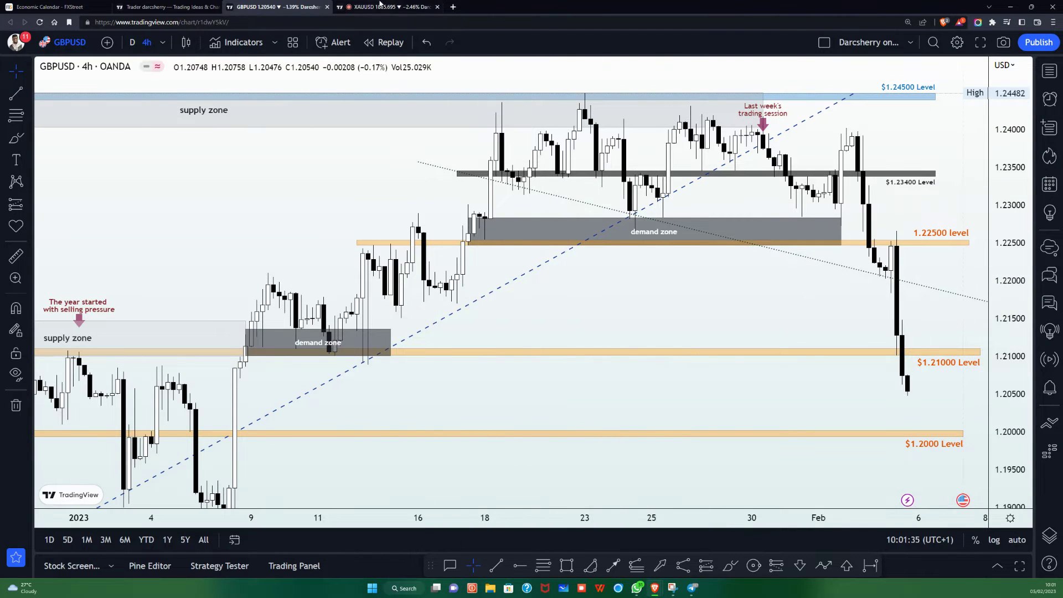
click(388, 7)
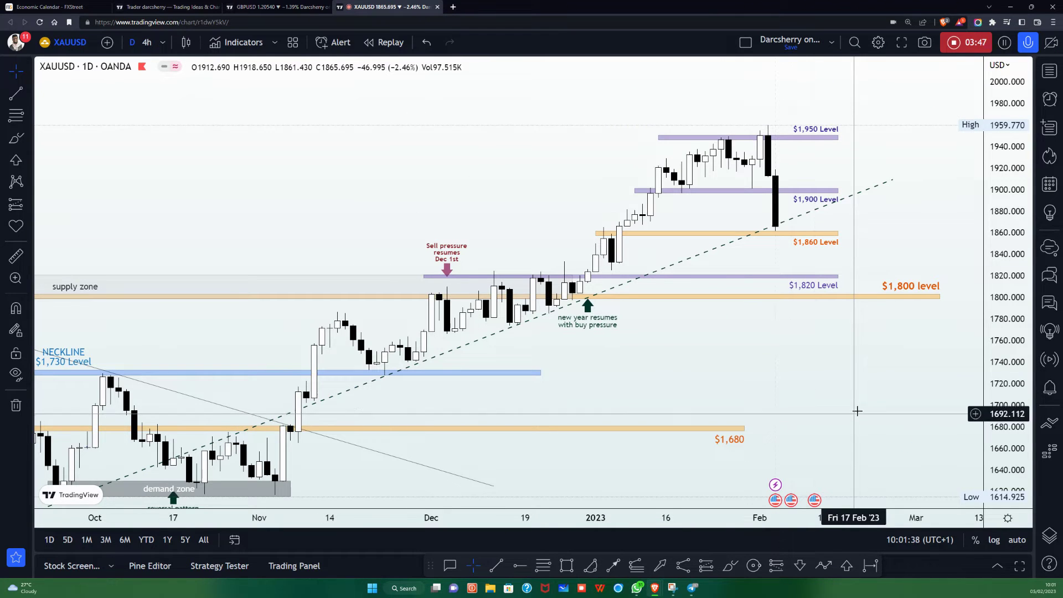
Circle the December consolidation around the $1,800 and $1,820 levels with the brush and delete the circle.
right_click(855, 384)
click(792, 340)
drag(792, 341, 775, 348)
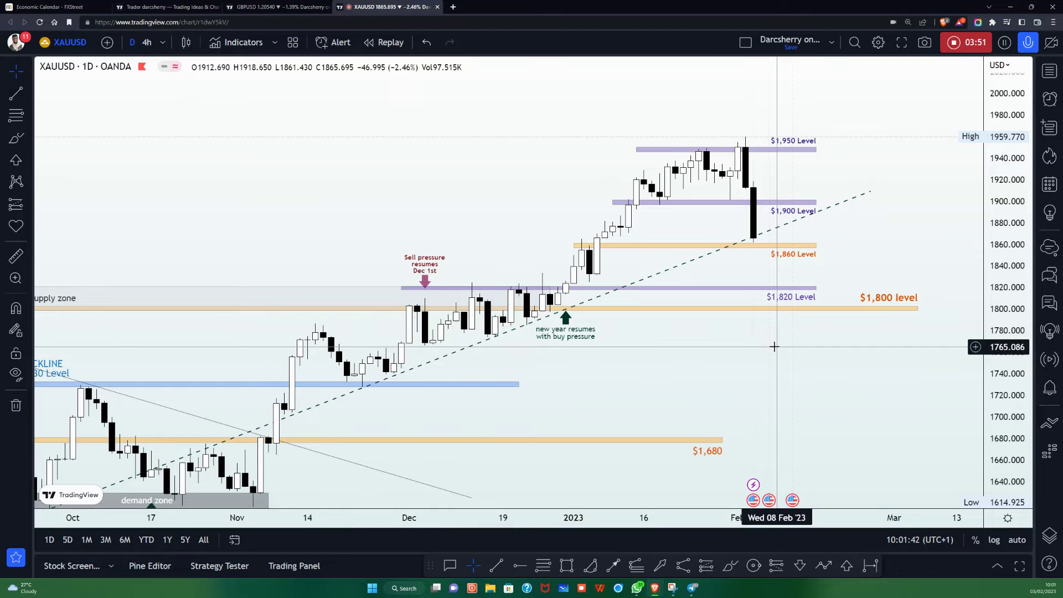
drag(1011, 345, 1003, 319)
drag(653, 390, 654, 398)
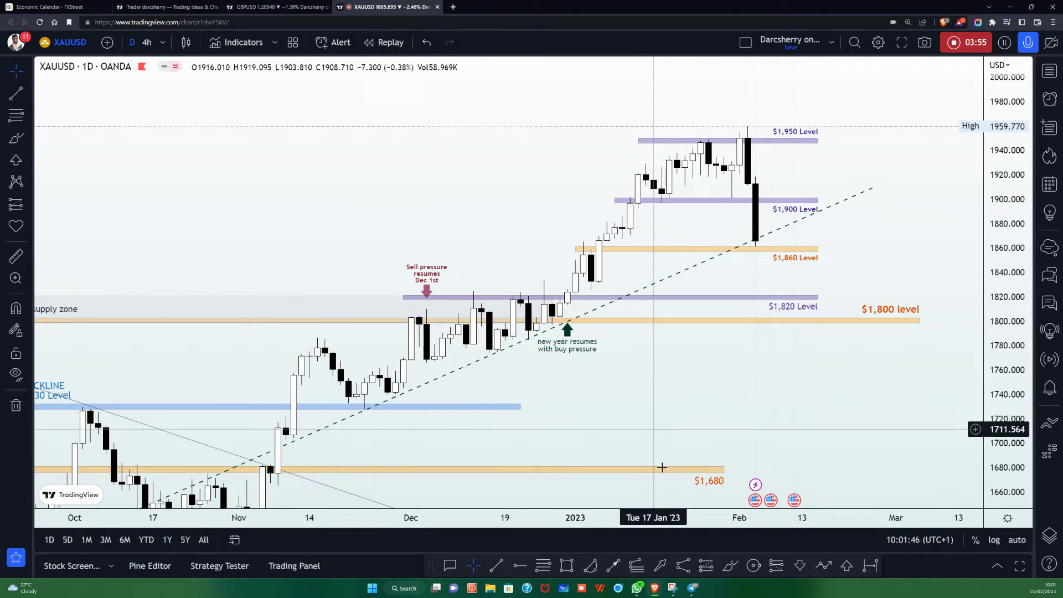
click(731, 566)
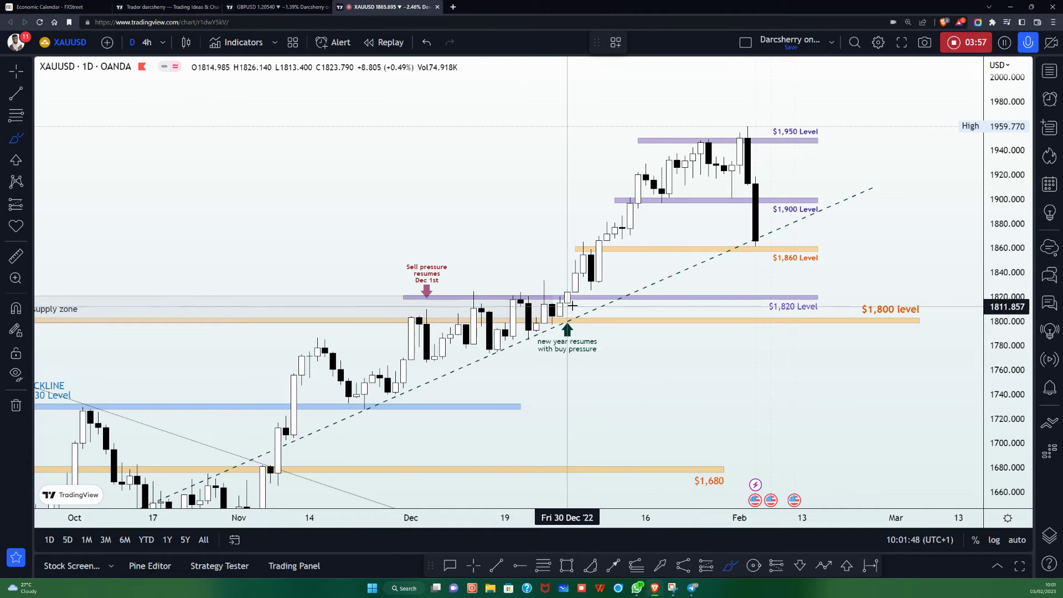
mouse_move(582, 298)
mouse_down()
mouse_move(403, 281)
mouse_move(409, 334)
mouse_move(581, 324)
mouse_move(583, 292)
mouse_up()
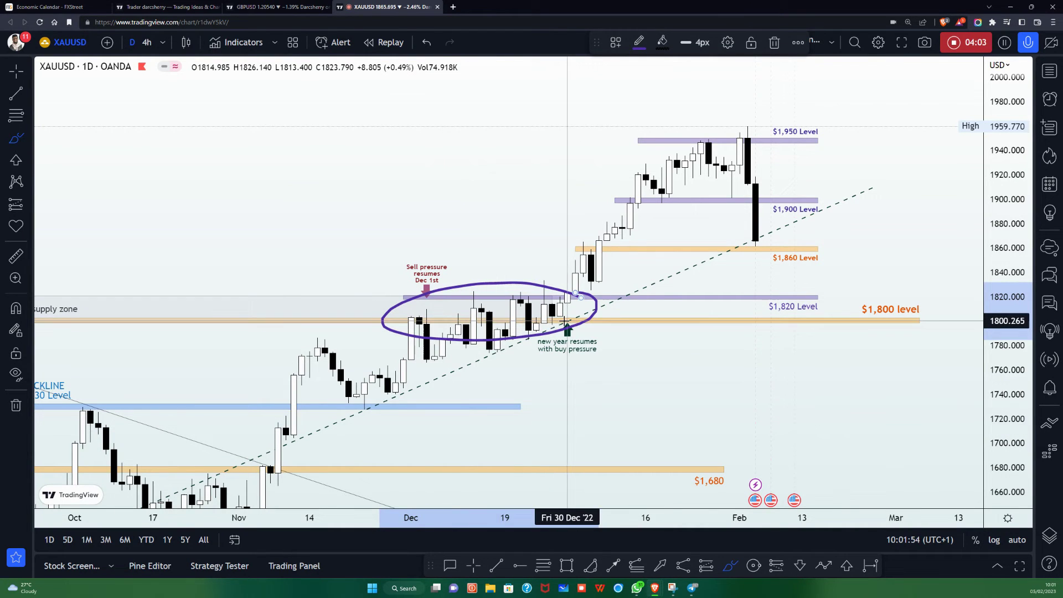
key(Delete)
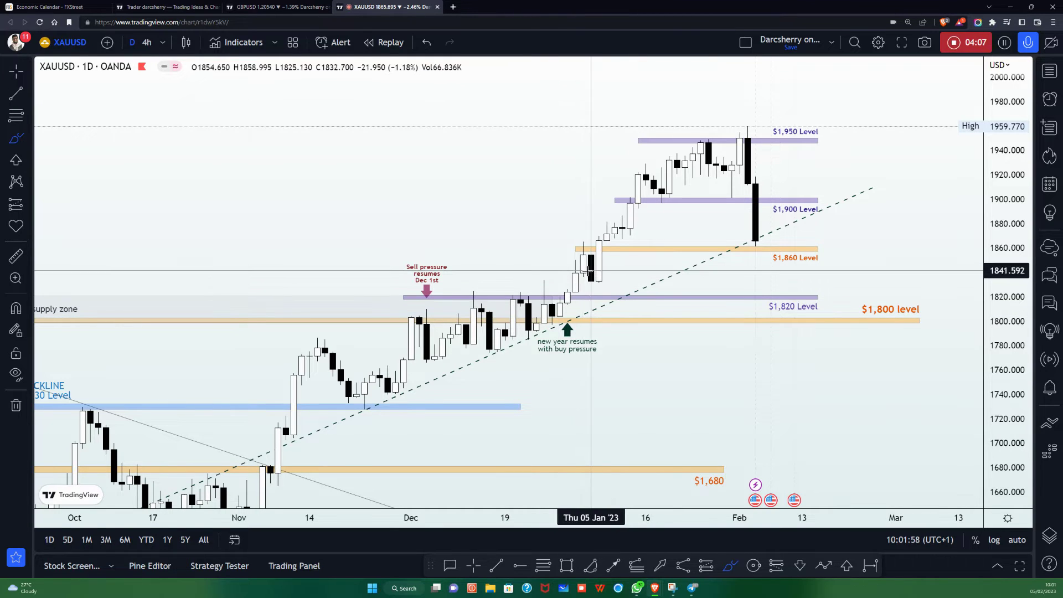
Circle the January price action at the $1,860 level, the $1,900 level and the $1,900–$1,950 range with the brush, erasing each mark.
mouse_move(606, 249)
mouse_down()
mouse_move(588, 238)
mouse_move(562, 252)
mouse_move(615, 260)
mouse_move(606, 244)
mouse_up()
key(Delete)
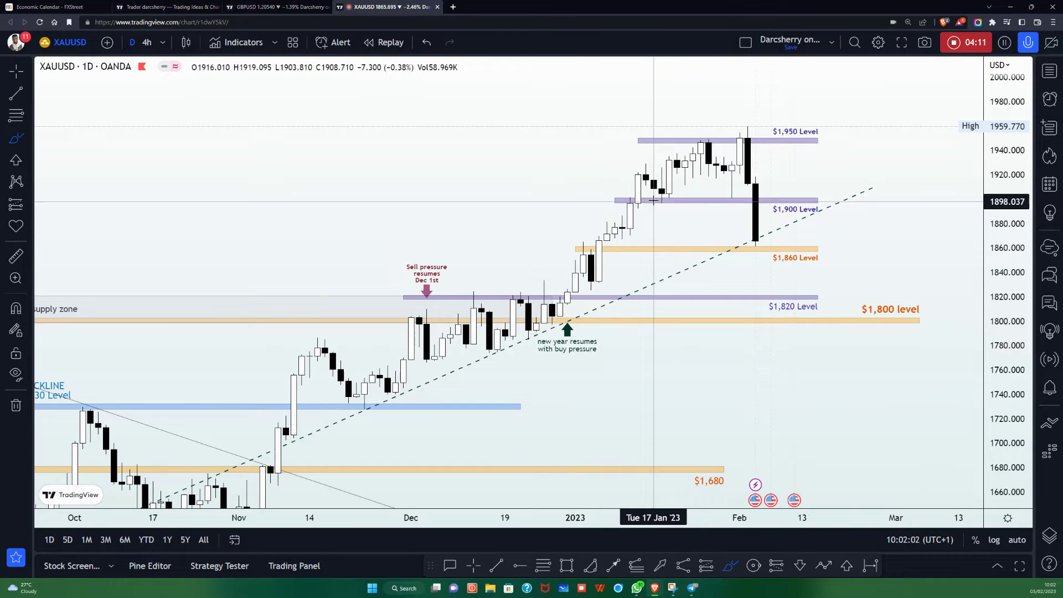
mouse_move(660, 194)
mouse_down()
mouse_move(630, 197)
mouse_move(660, 194)
mouse_up()
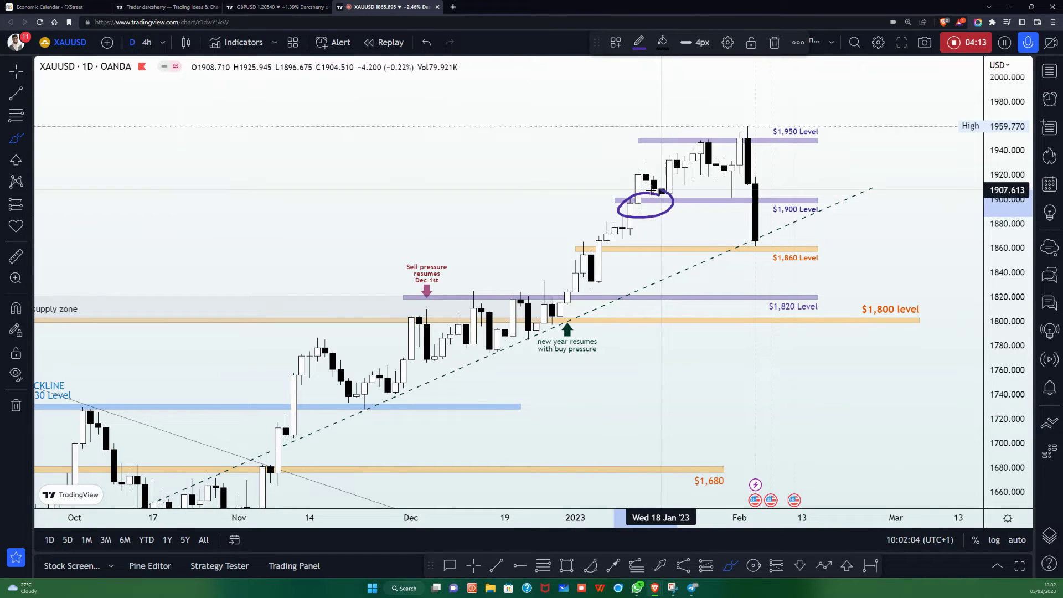
key(Delete)
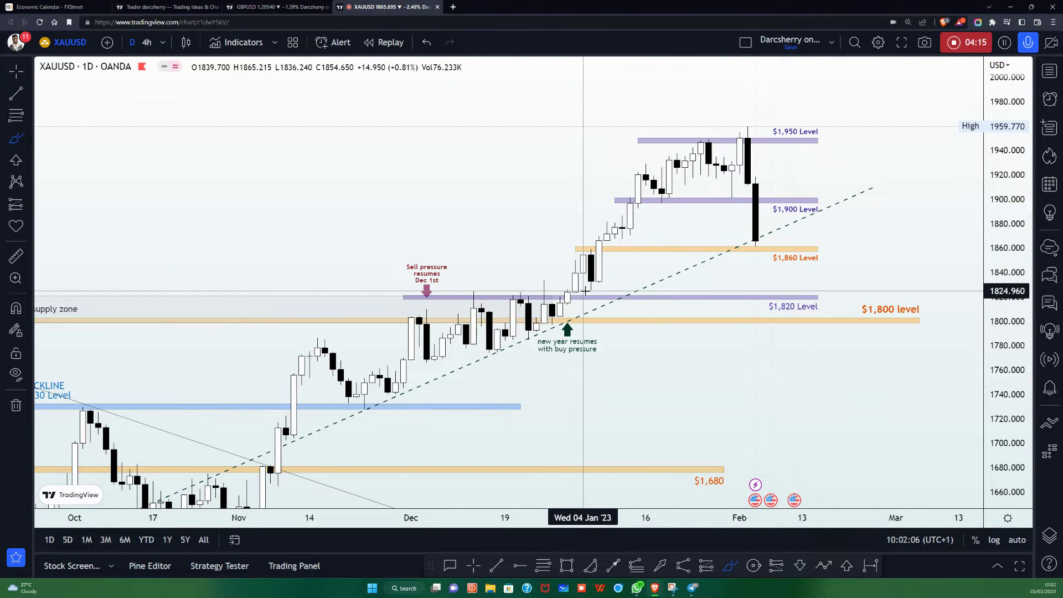
mouse_move(739, 136)
mouse_down()
mouse_move(677, 134)
mouse_move(628, 195)
mouse_move(665, 204)
mouse_move(760, 166)
mouse_move(737, 136)
mouse_up()
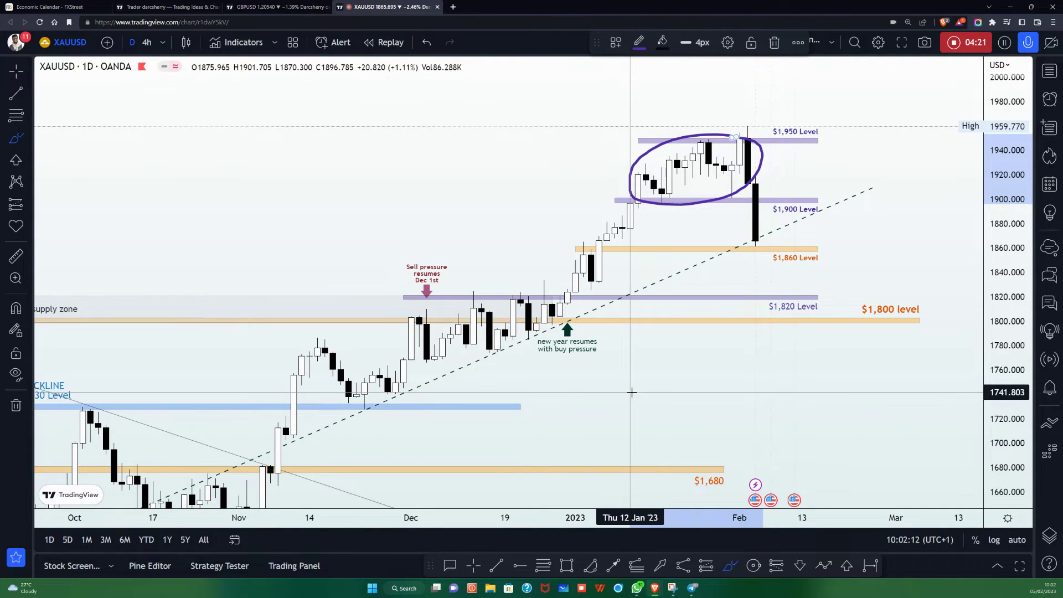
key(Delete)
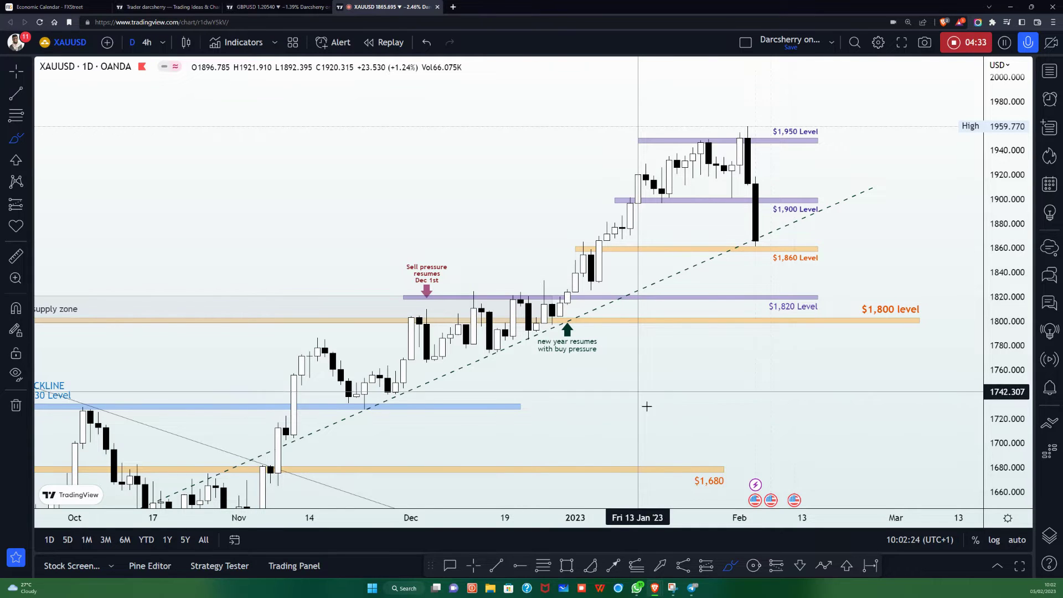
Draw a path arrow from the late-December low on the dashed trendline up to just above the $1,950 level.
click(825, 566)
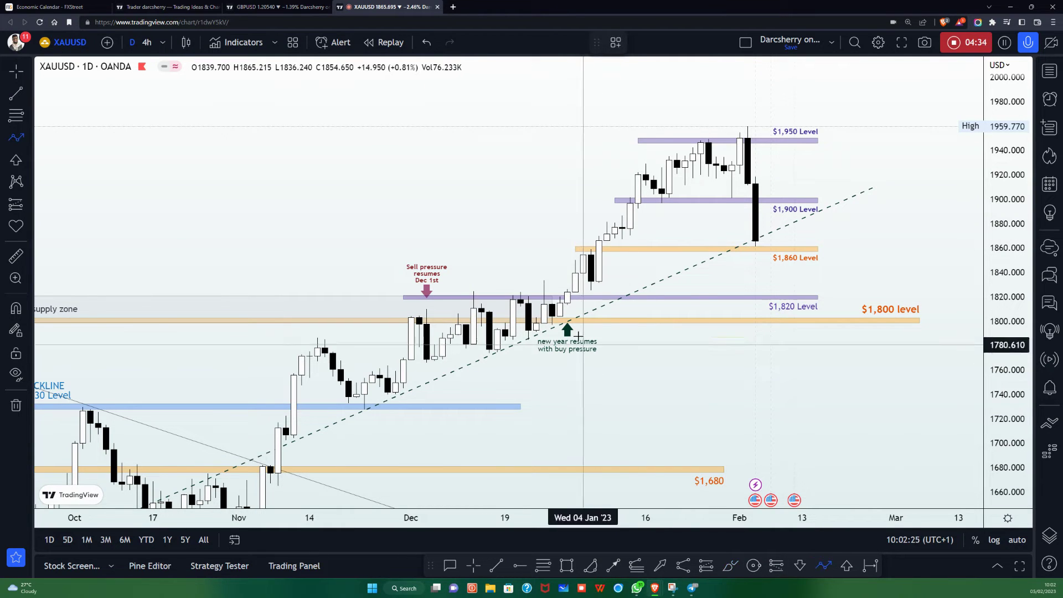
click(528, 338)
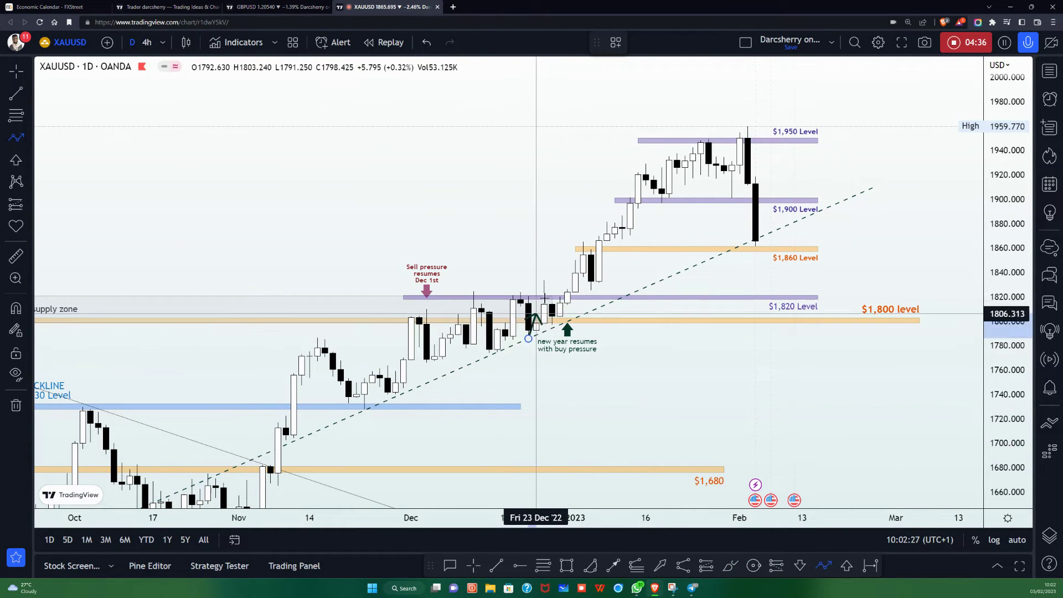
click(646, 134)
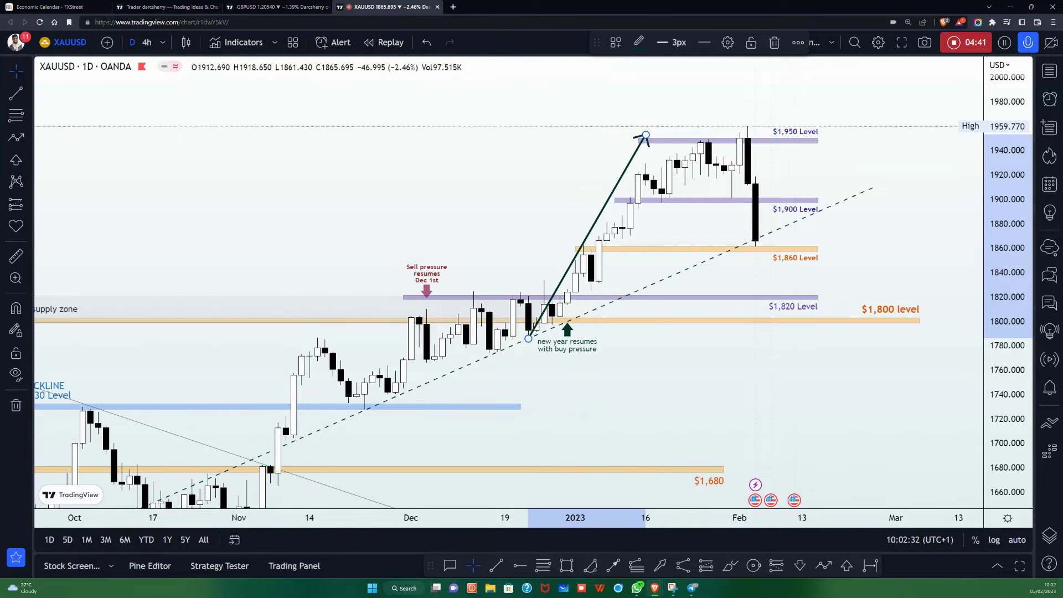
click(728, 569)
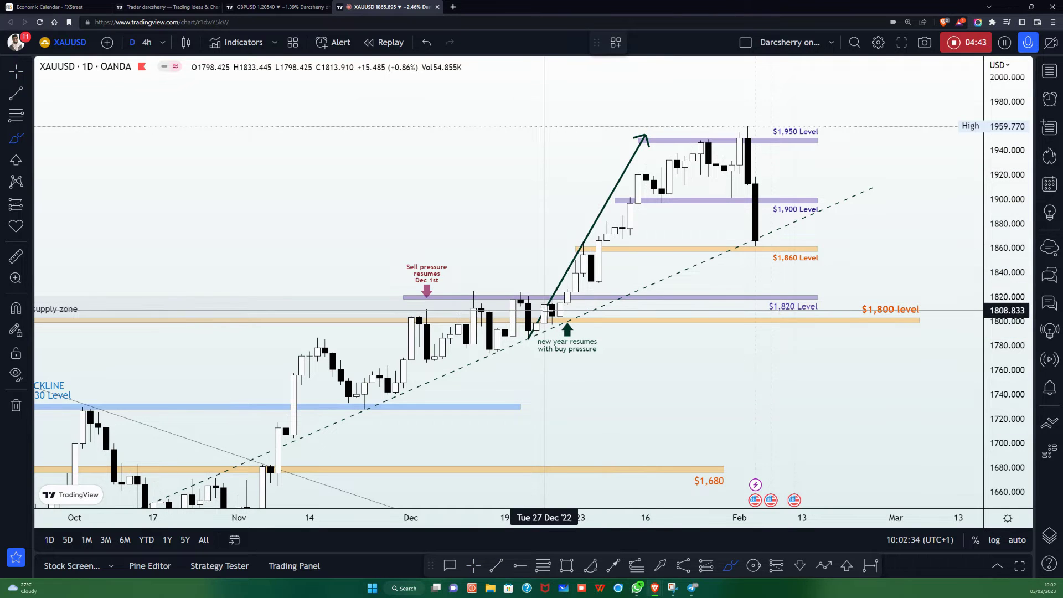
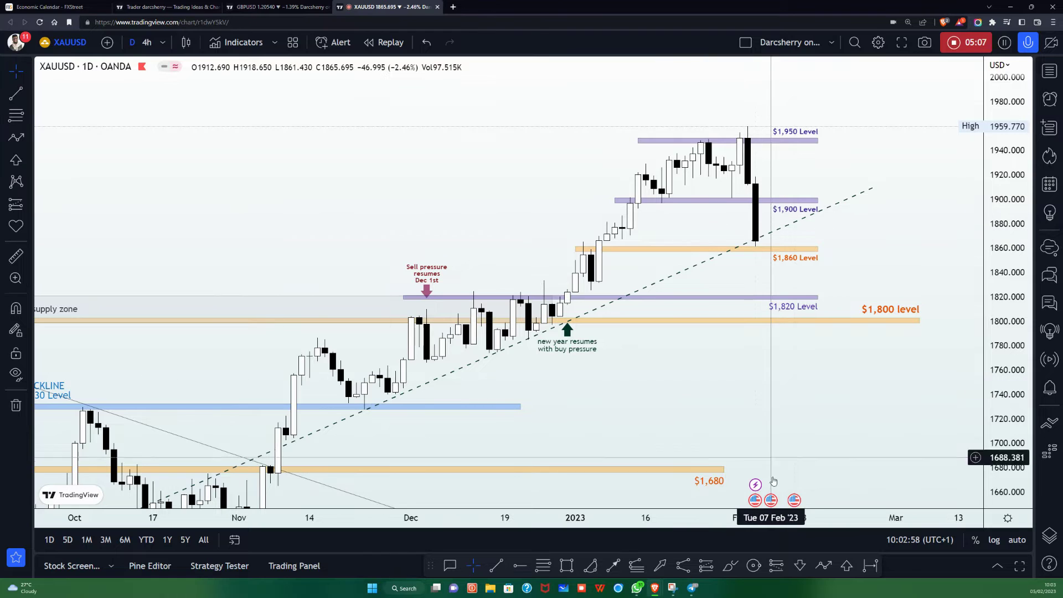
Mark the early-February sell-off around the $1,900 level with the brush and undo the marking.
click(728, 569)
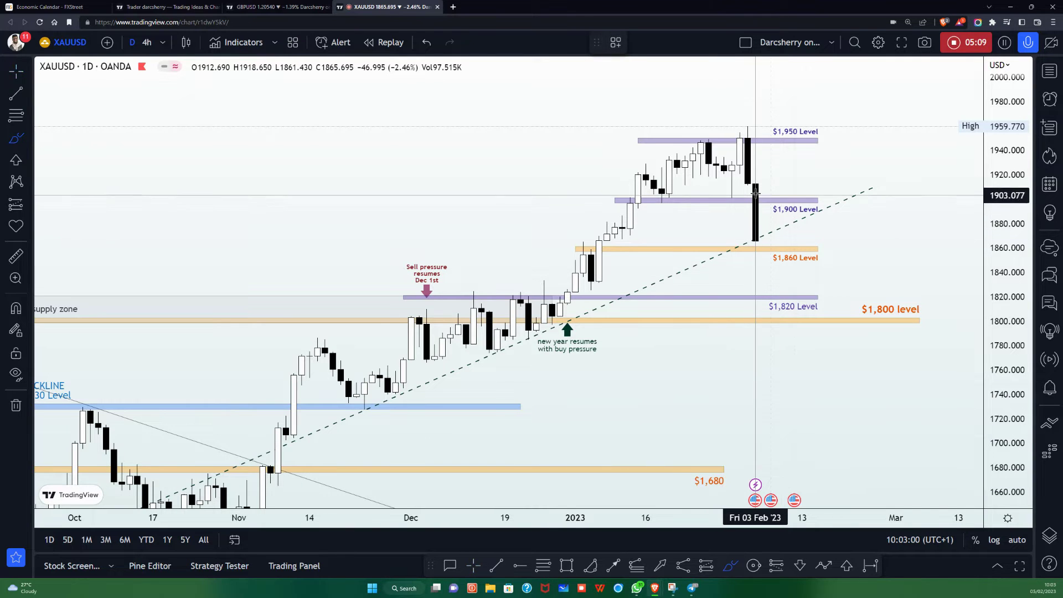
mouse_move(757, 177)
mouse_down()
mouse_move(728, 208)
mouse_move(750, 222)
mouse_move(769, 194)
mouse_move(762, 181)
mouse_move(738, 194)
mouse_move(626, 199)
mouse_move(714, 208)
mouse_move(740, 193)
mouse_up()
key(ctrl+z)
key(ctrl+z)
key(ctrl+z)
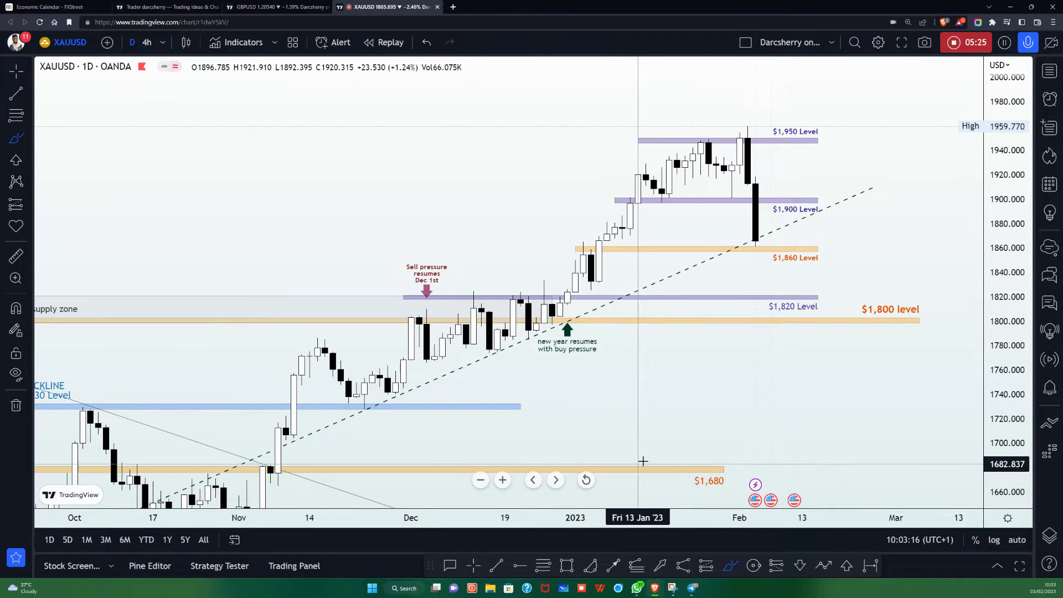
Circle the dashed ascending trendline from the late-September demand zone to the February 3 candle with the brush and delete the loop.
scroll(501, 428, down, 2)
scroll(501, 427, down, 2)
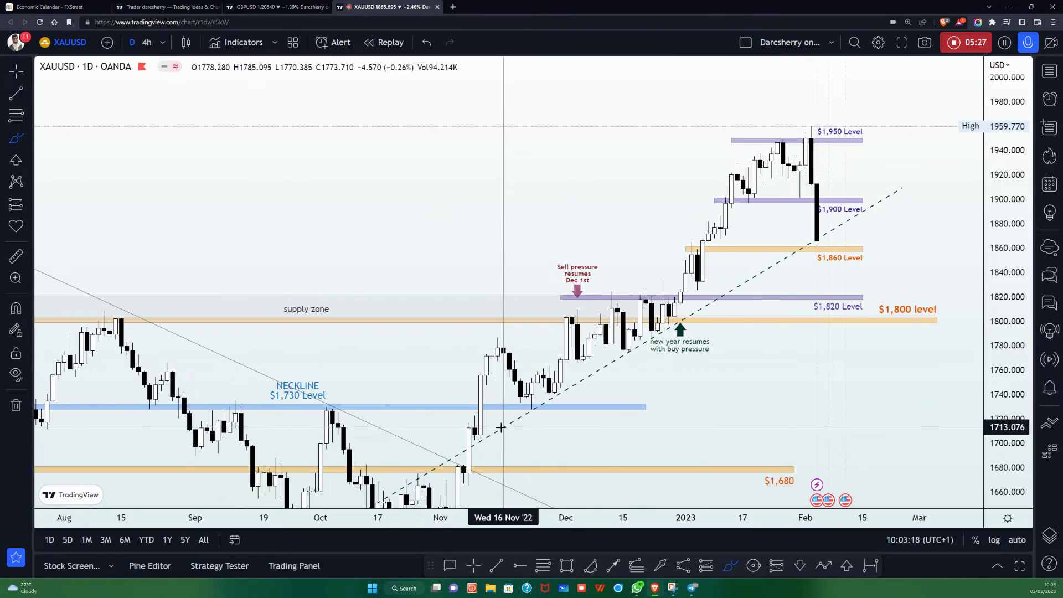
scroll(902, 264, up, 2)
drag(1006, 145, 1011, 266)
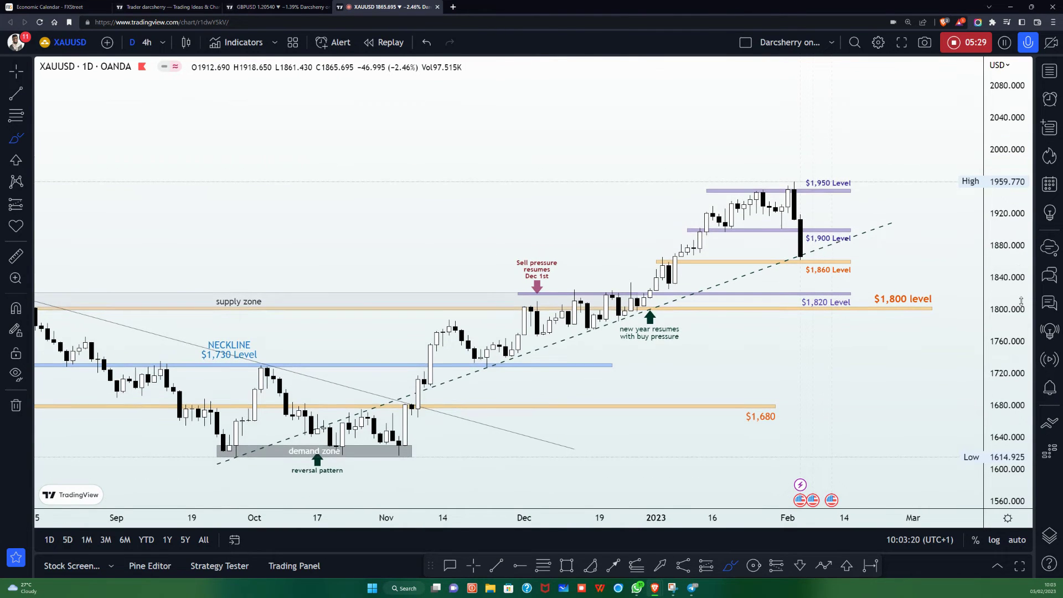
click(238, 454)
mouse_move(238, 454)
mouse_down()
mouse_move(222, 471)
mouse_move(415, 391)
mouse_move(665, 330)
mouse_move(800, 274)
mouse_move(806, 256)
mouse_move(476, 352)
mouse_move(257, 441)
mouse_up()
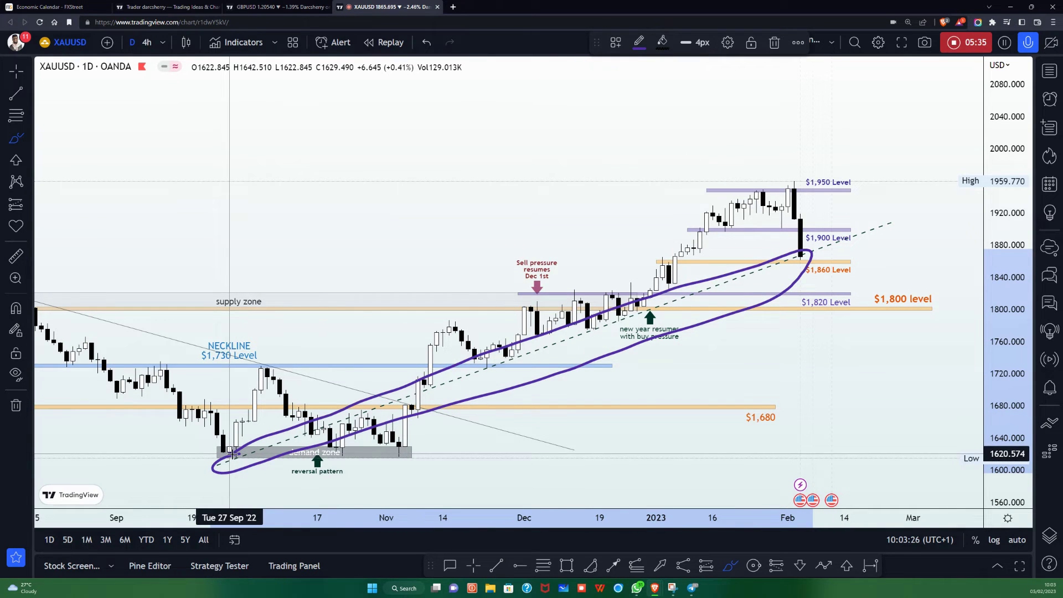
key(Delete)
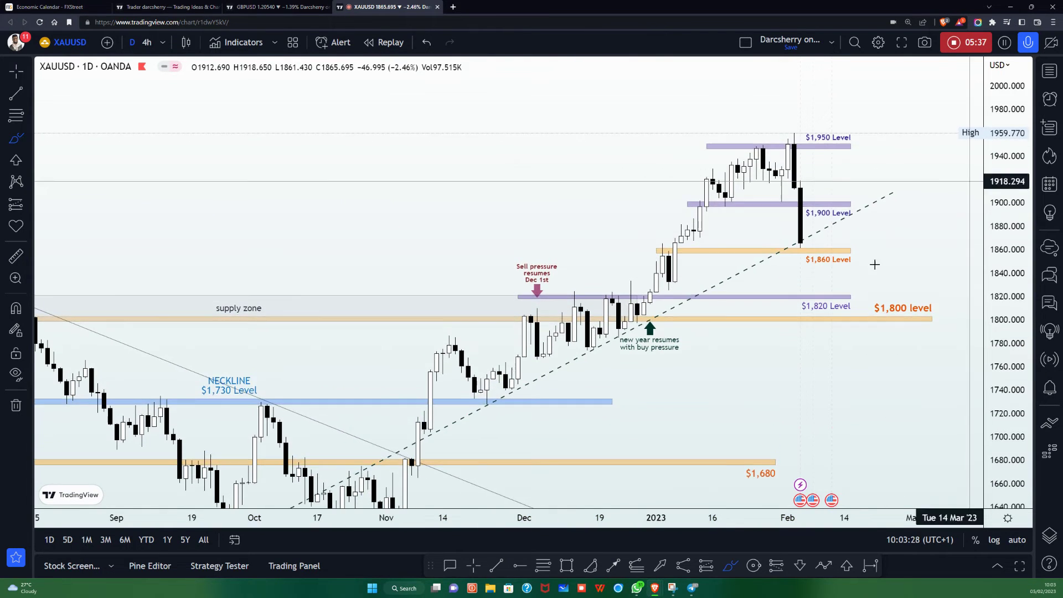
Circle the February 3 candle's low twice where the dashed trendline meets the $1,860 level, erasing each circle.
scroll(803, 277, up, 3)
drag(699, 237, 699, 238)
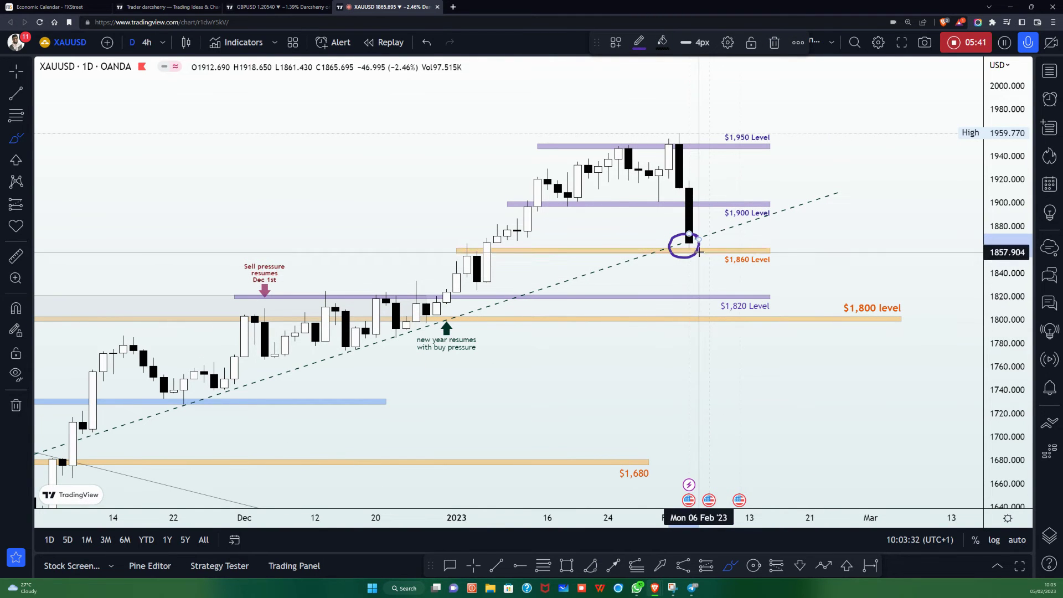
key(Delete)
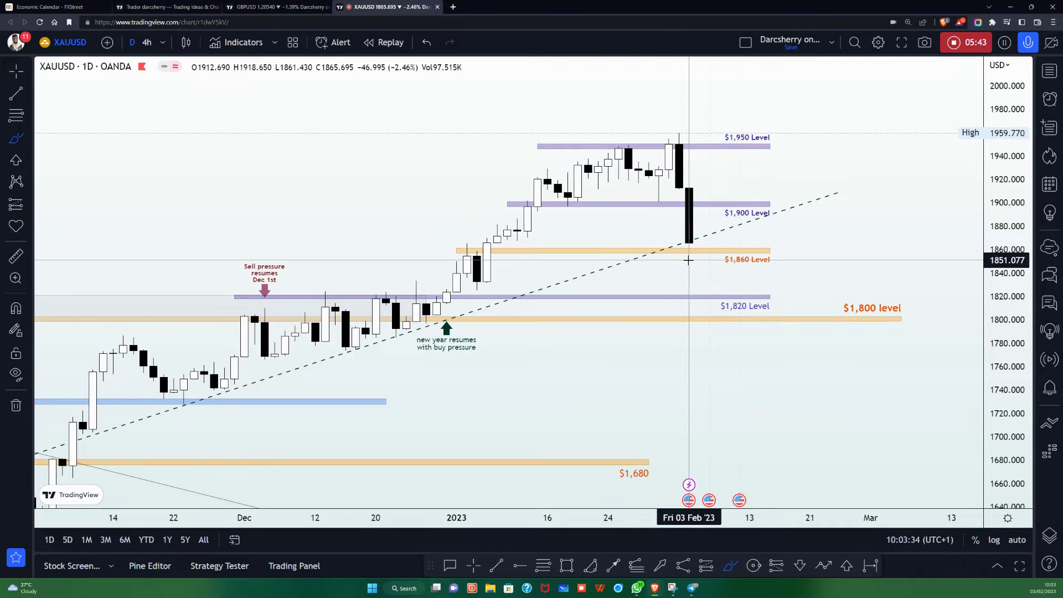
mouse_move(699, 239)
mouse_down()
mouse_move(680, 237)
mouse_move(687, 258)
mouse_move(709, 247)
mouse_move(699, 239)
mouse_up()
key(Delete)
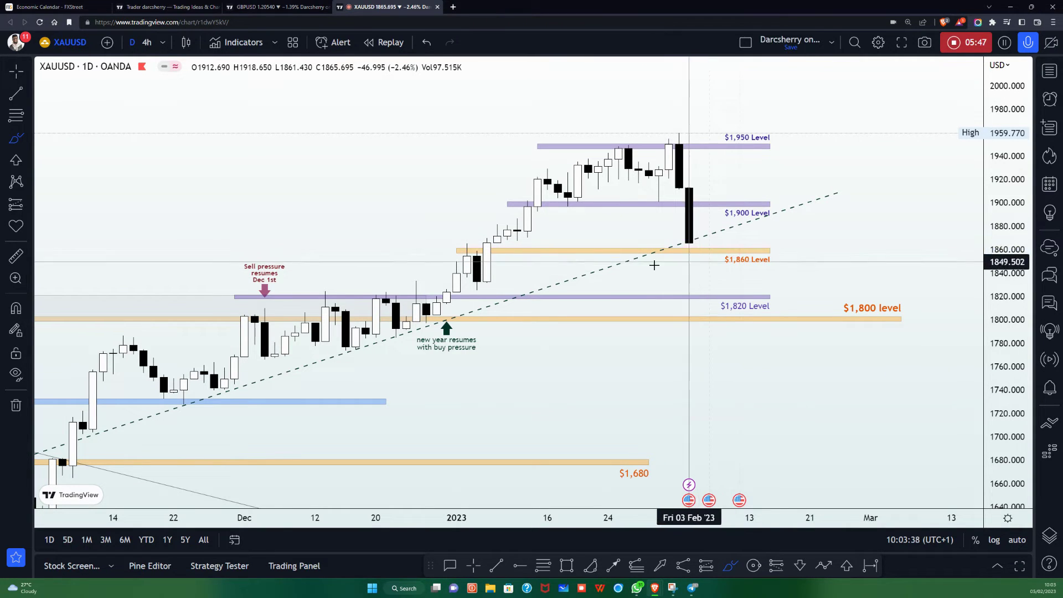
Circle the early-January candles at the $1,860 level and the February 3 low on the same level, erasing both marks.
mouse_move(496, 245)
mouse_down()
mouse_move(460, 238)
mouse_move(451, 252)
mouse_move(497, 256)
mouse_move(467, 237)
mouse_up()
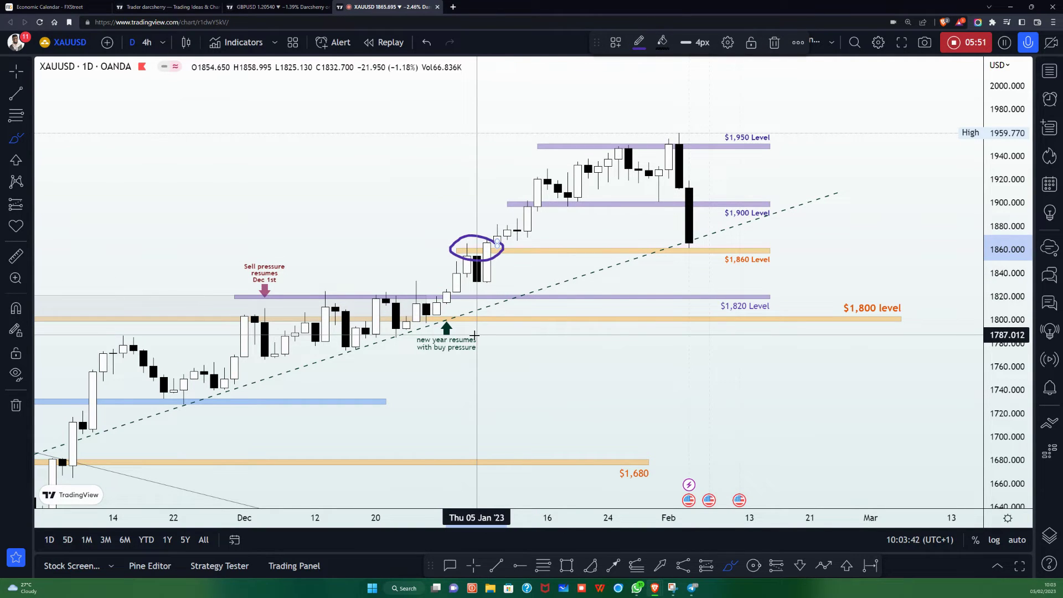
key(Delete)
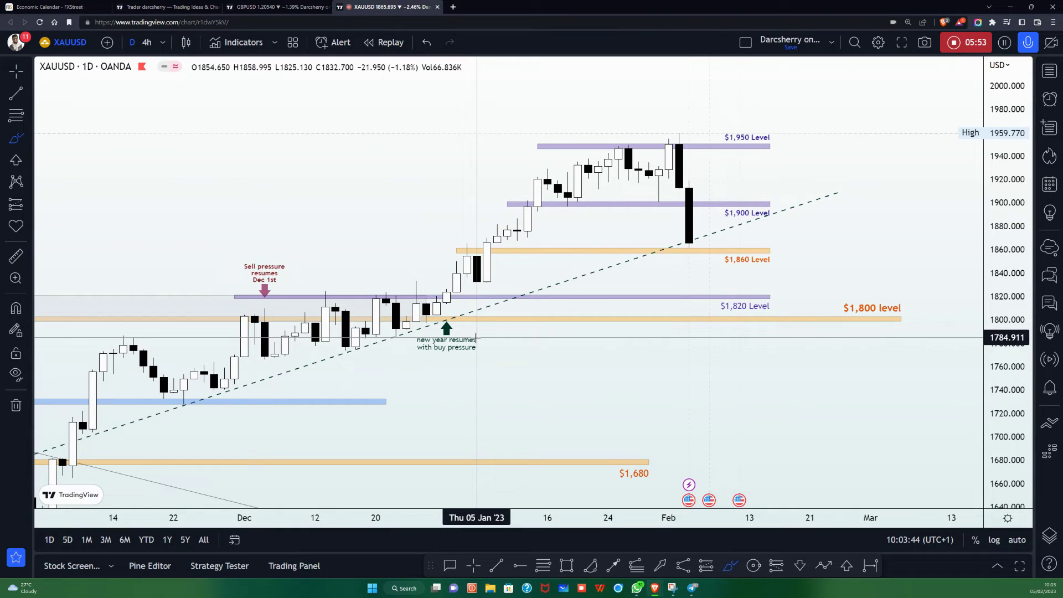
mouse_move(698, 240)
mouse_down()
mouse_move(686, 234)
mouse_move(669, 250)
mouse_move(697, 240)
mouse_up()
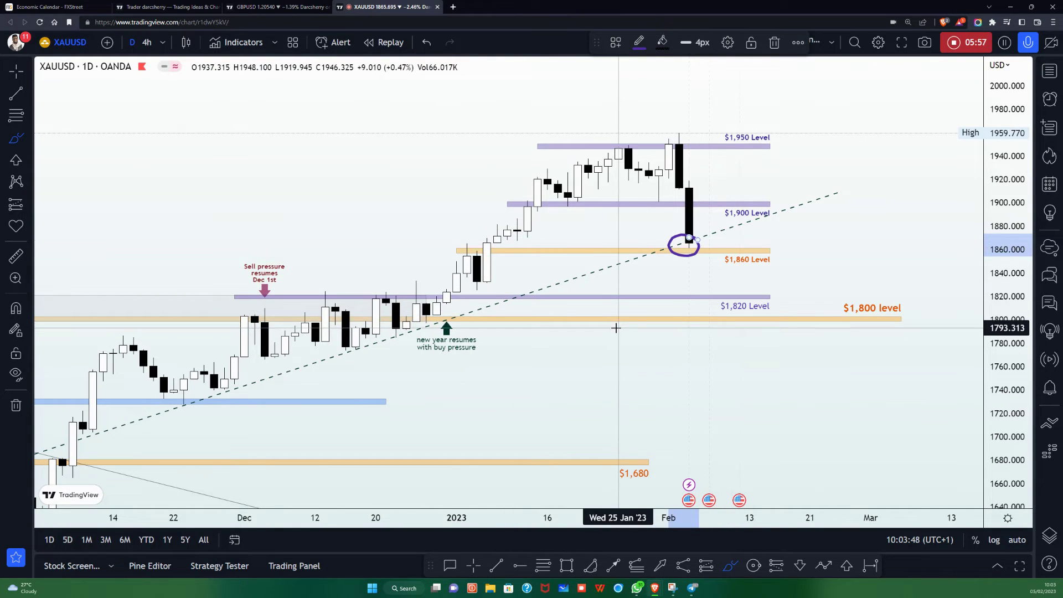
key(Delete)
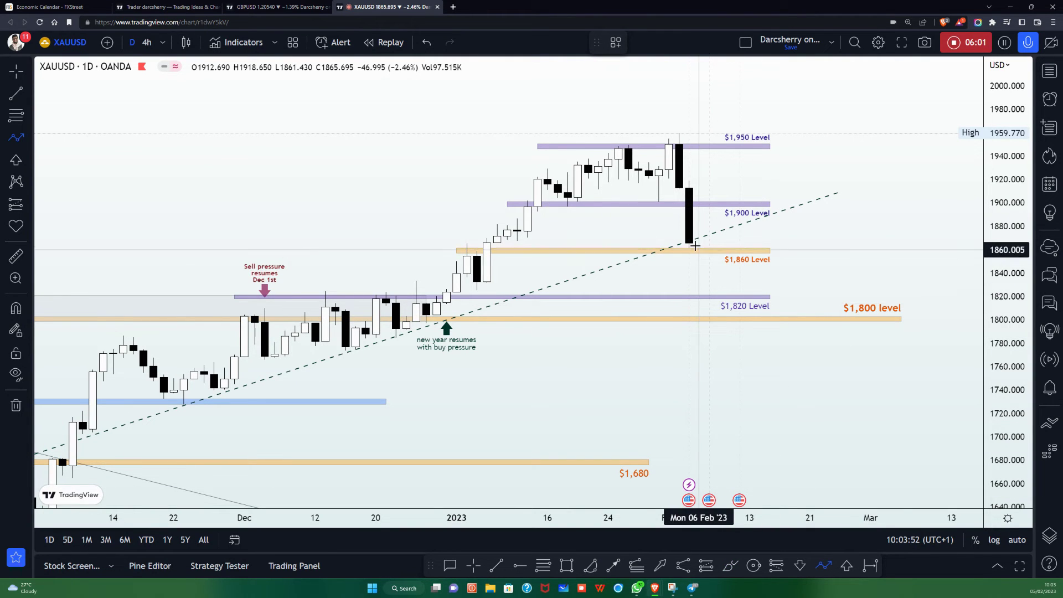
Draw a bullish zigzag path from the February 3 candle, basing above $1,860 and rising past $1,950, and delete it.
click(690, 218)
click(699, 244)
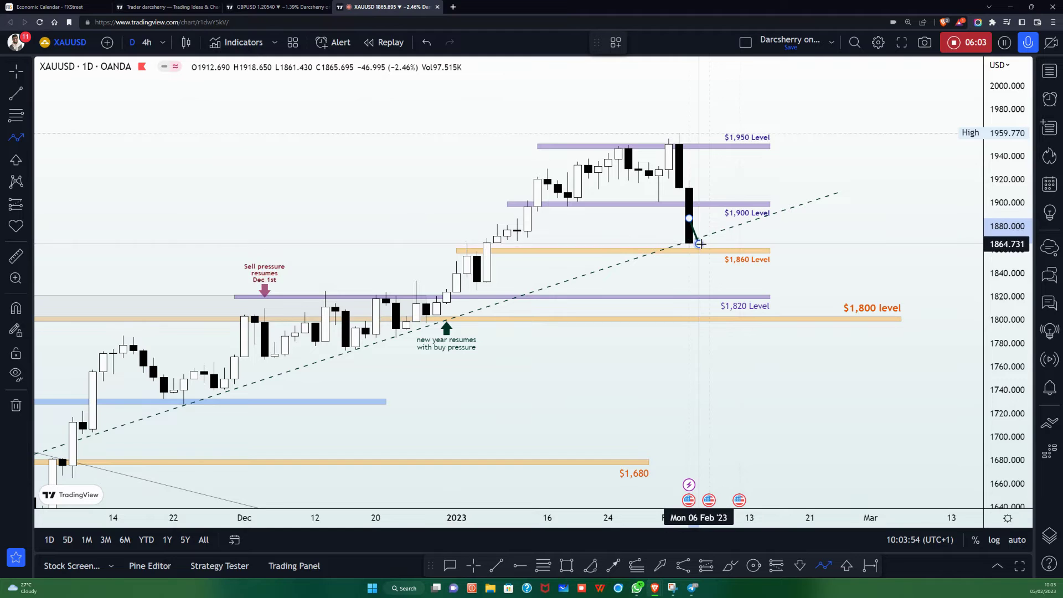
click(710, 230)
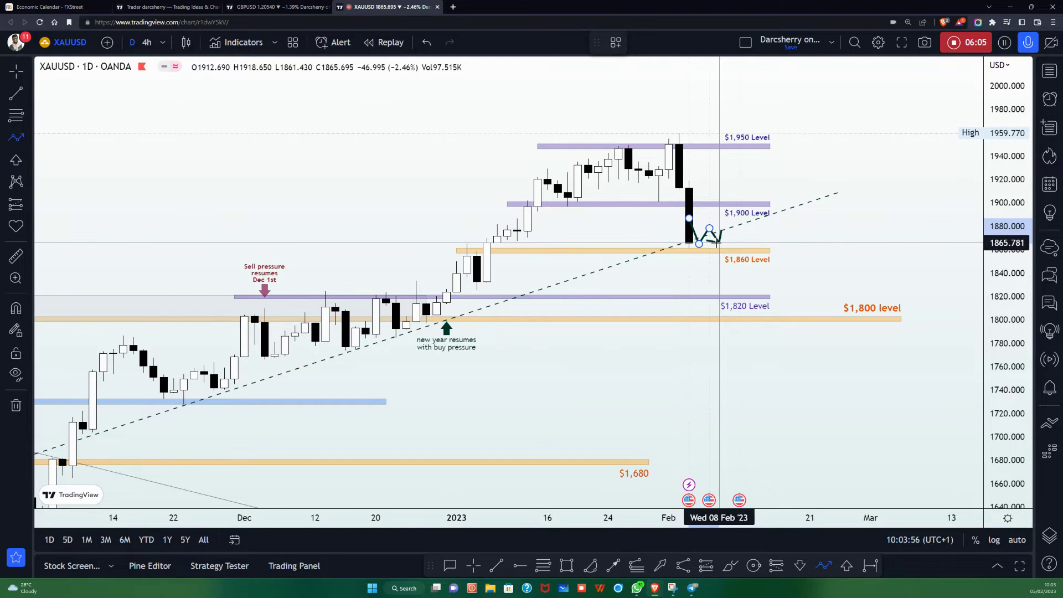
click(719, 243)
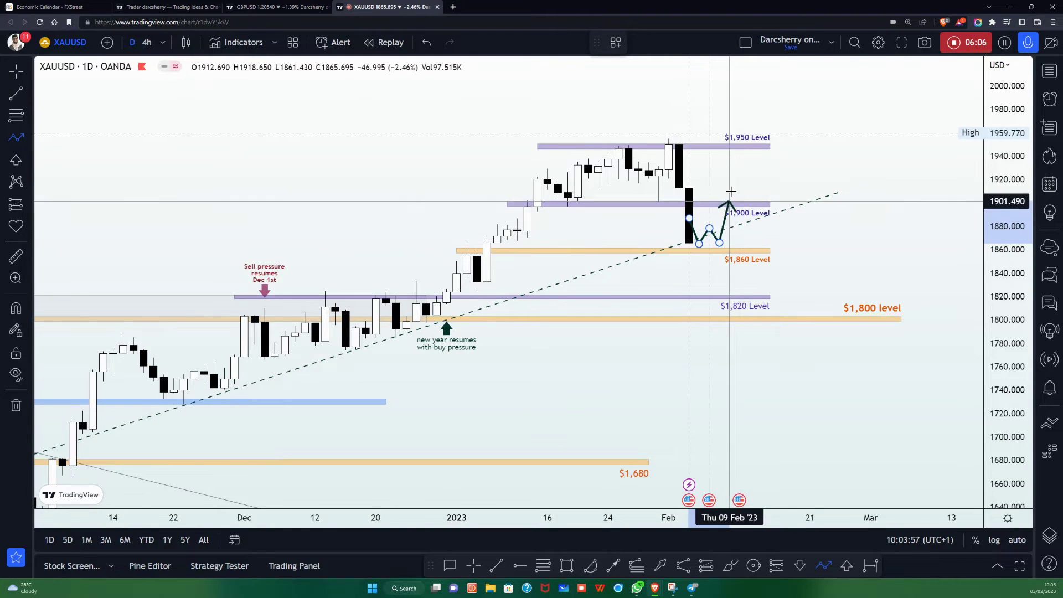
double_click(762, 113)
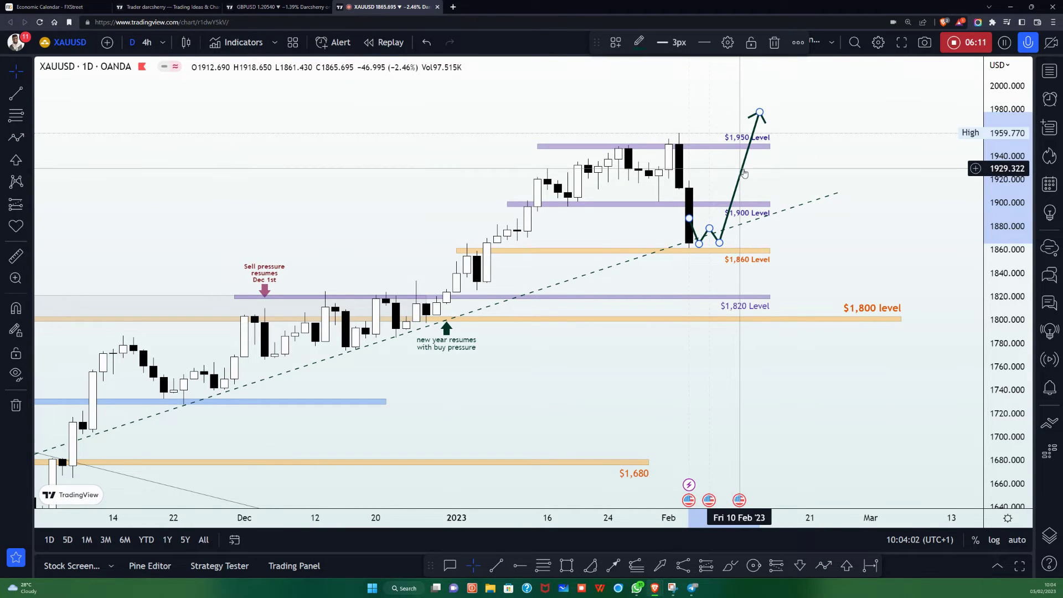
key(Delete)
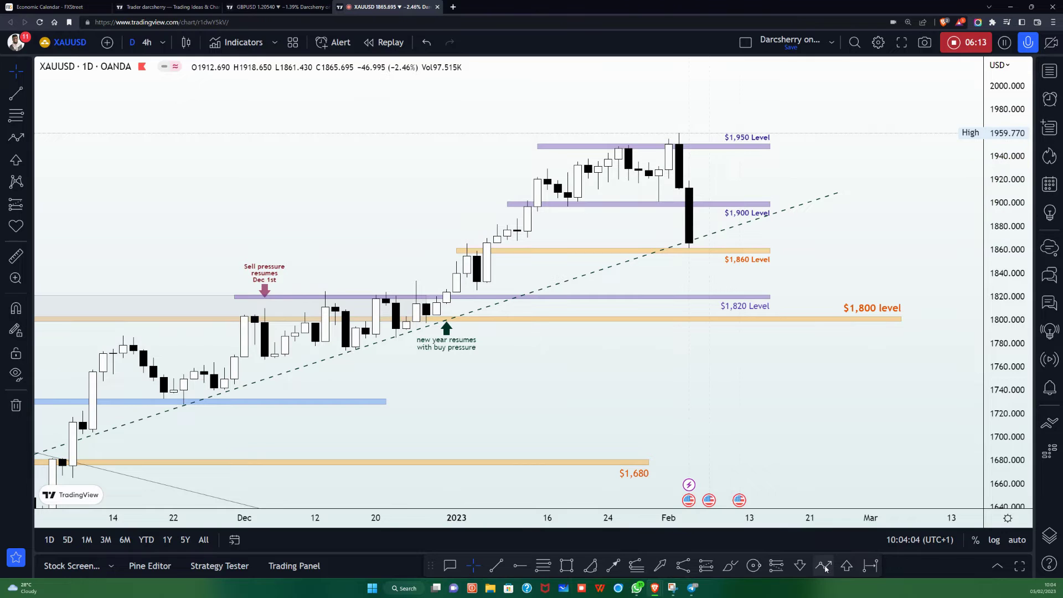
Draw a bearish zigzag path from the February 3 candle, dipping below $1,860, retesting it and falling to about $1,737, and delete it.
click(823, 565)
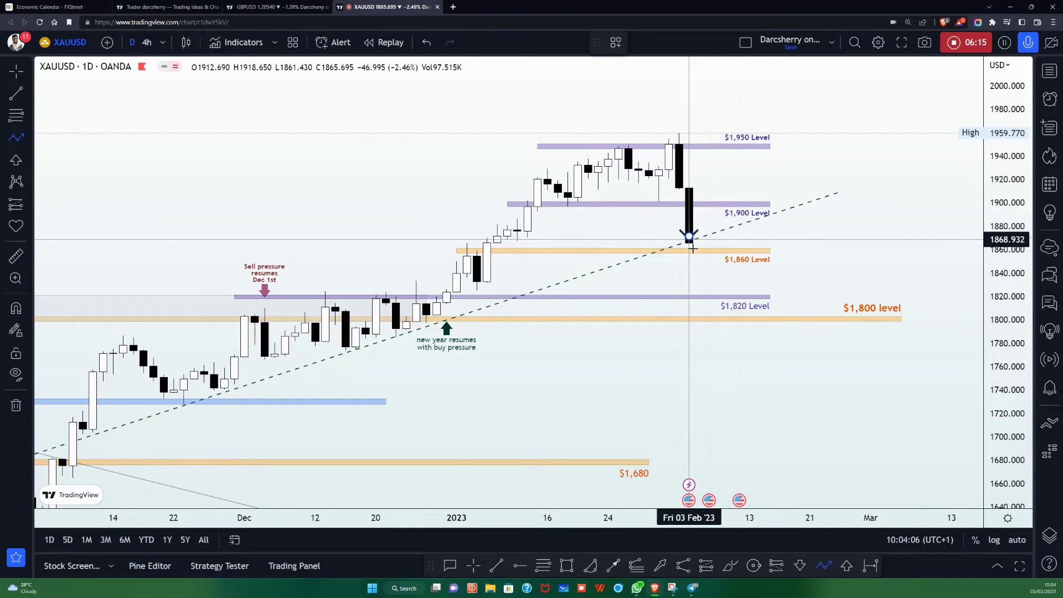
click(689, 237)
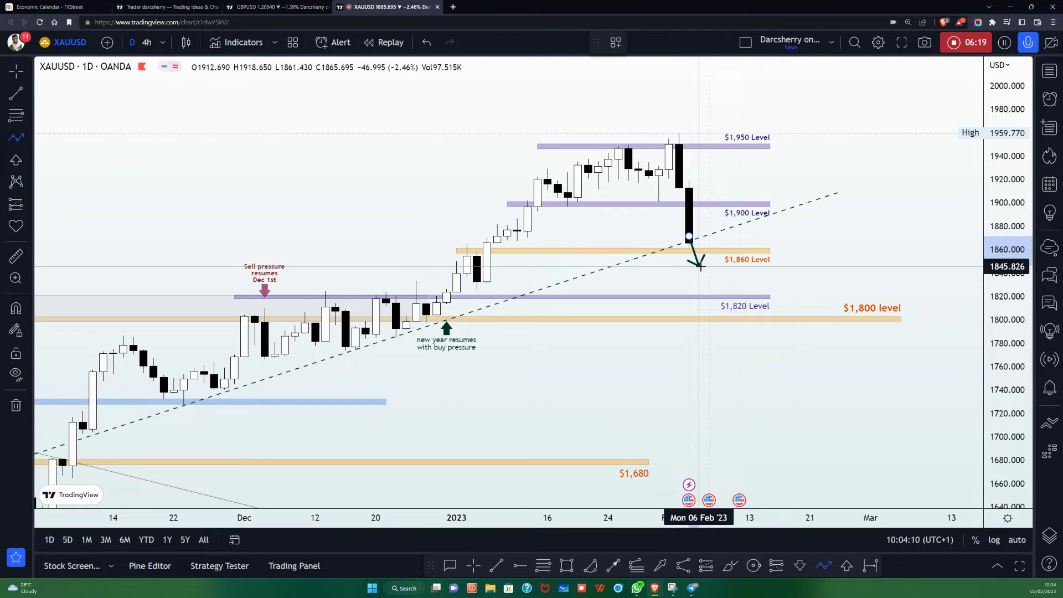
click(699, 267)
click(719, 240)
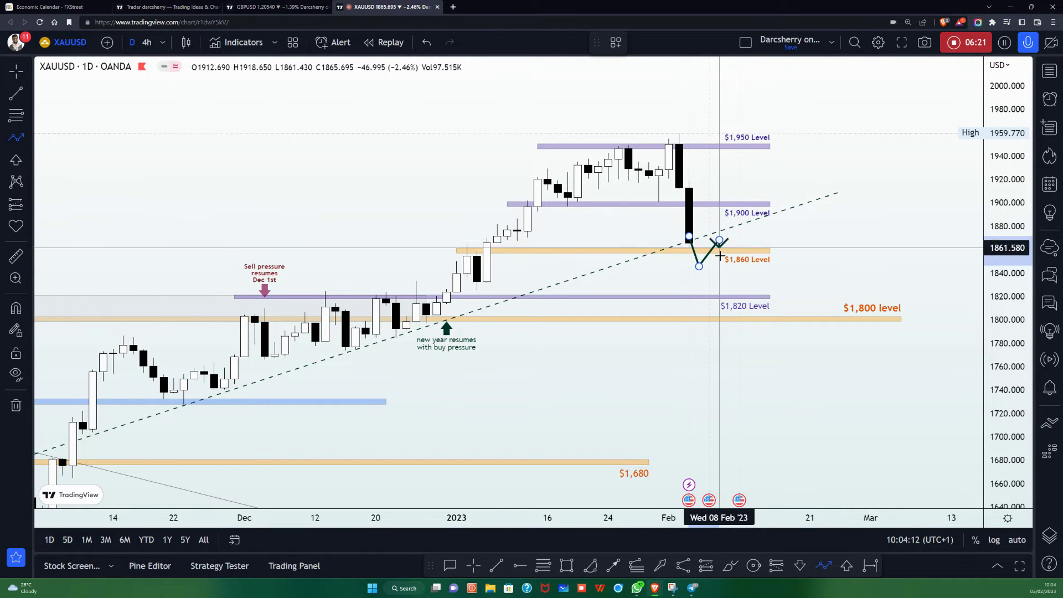
double_click(770, 393)
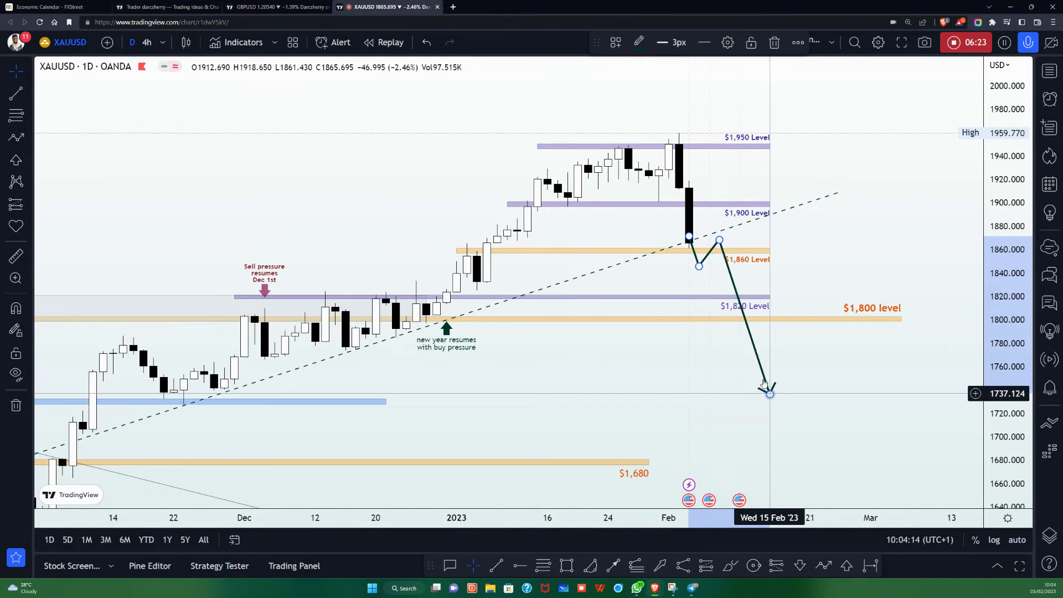
key(Delete)
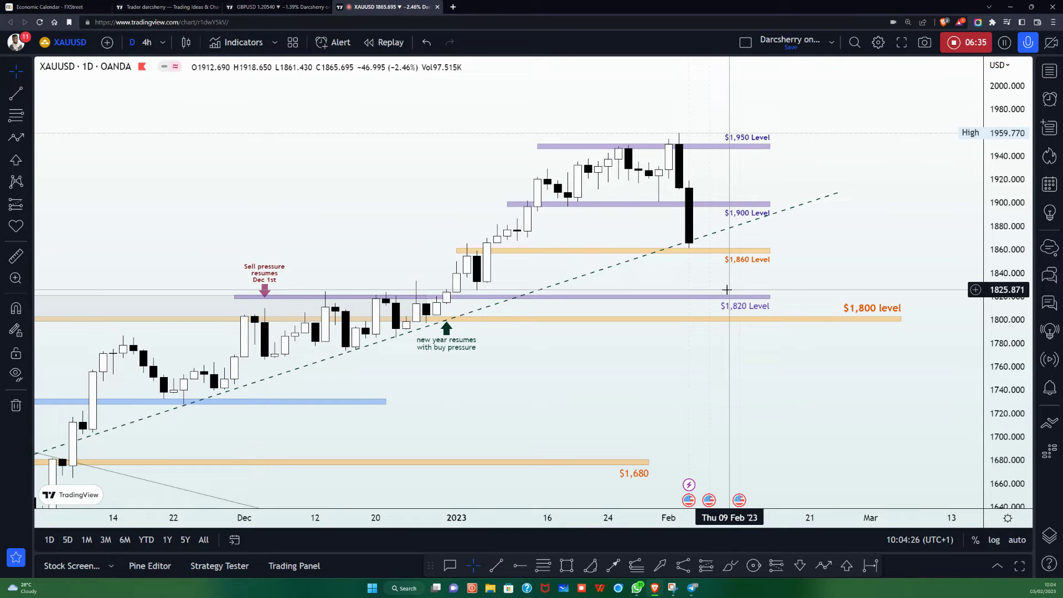
Switch to the FXStreet economic calendar and review the high-impact events for February 5 to 11, 2023.
click(47, 9)
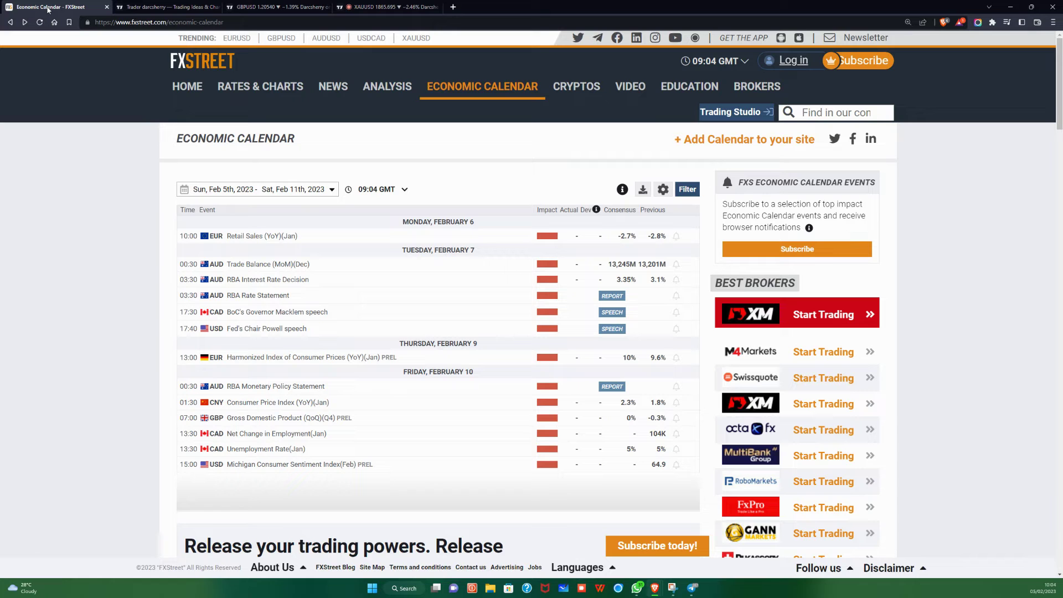
scroll(318, 267, down, 2)
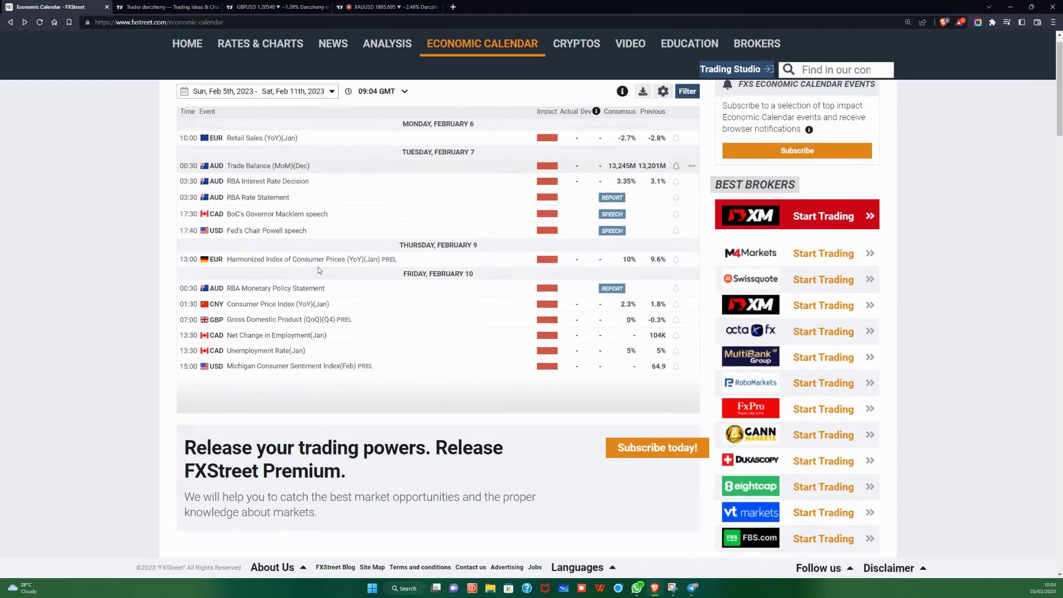
scroll(316, 289, up, 2)
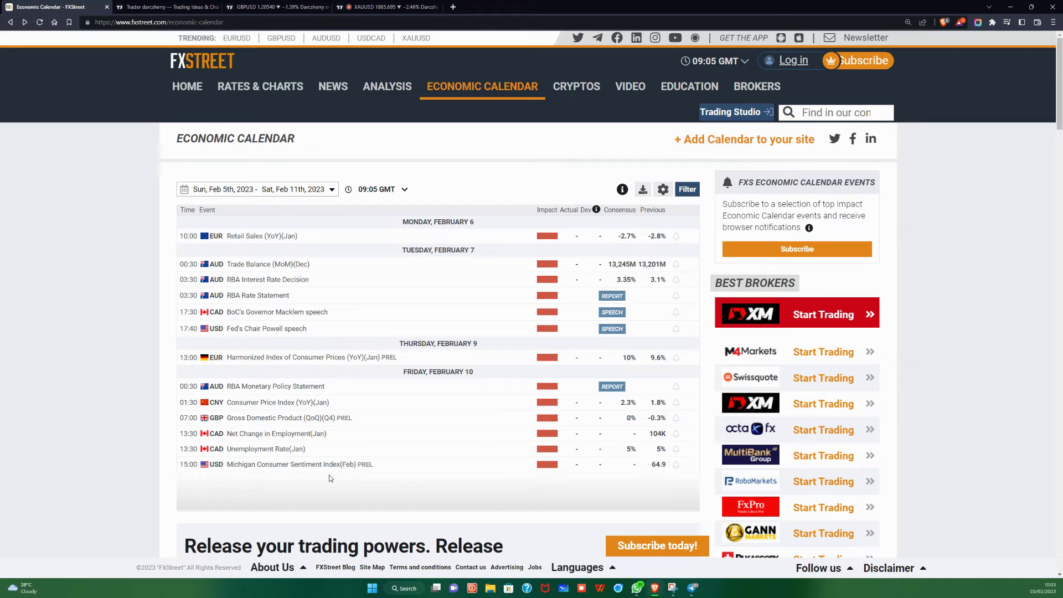
scroll(330, 474, down, 2)
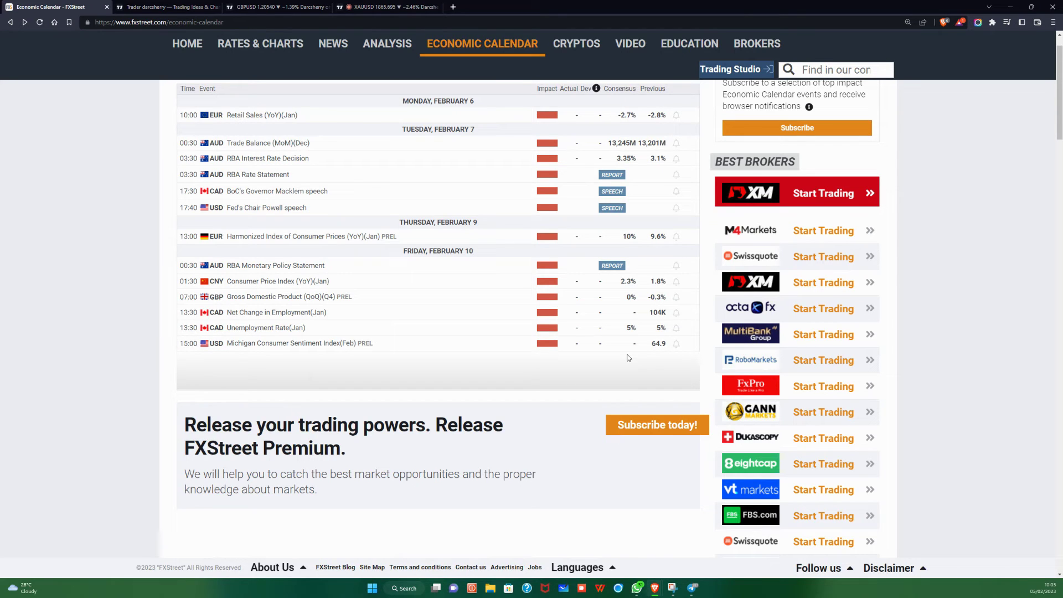
scroll(610, 368, up, 3)
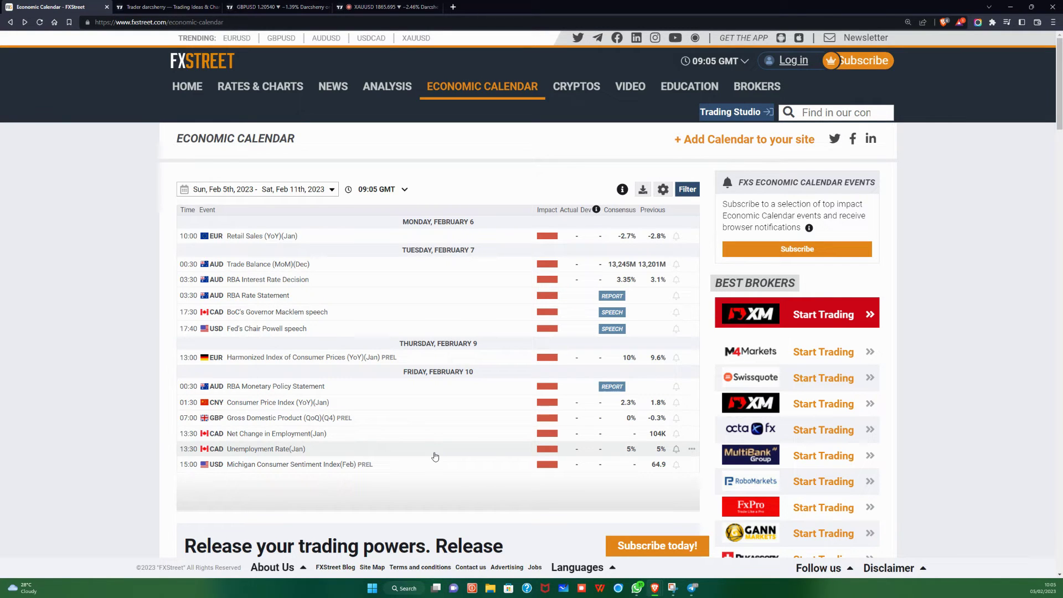
Return to TradingView and show the FOREXCOM XAUUSD chart from the watchlist on the 4h timeframe, with the chart view reset and watchlist closed.
click(387, 7)
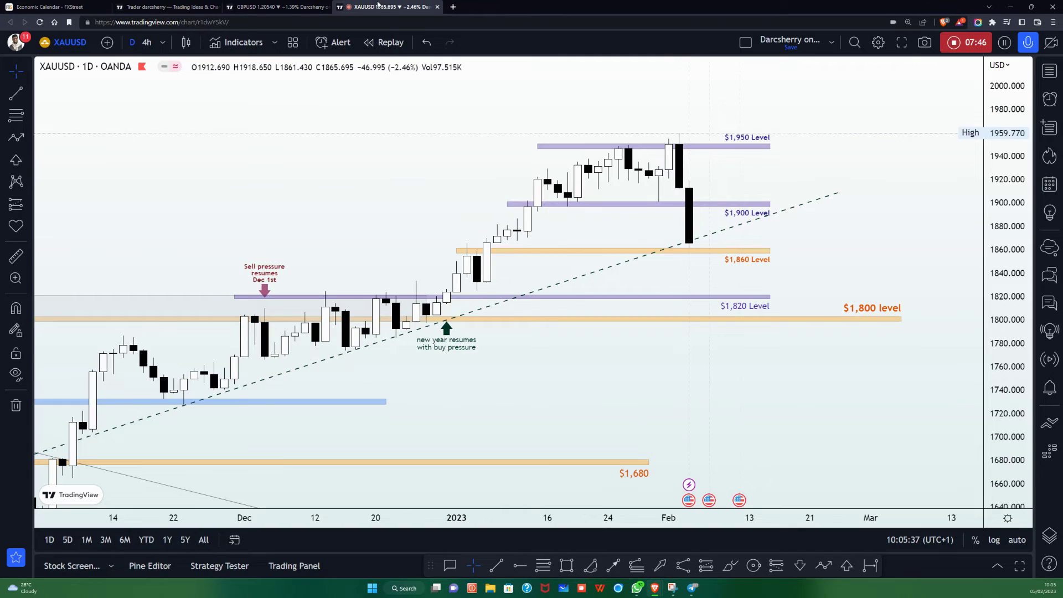
click(1050, 71)
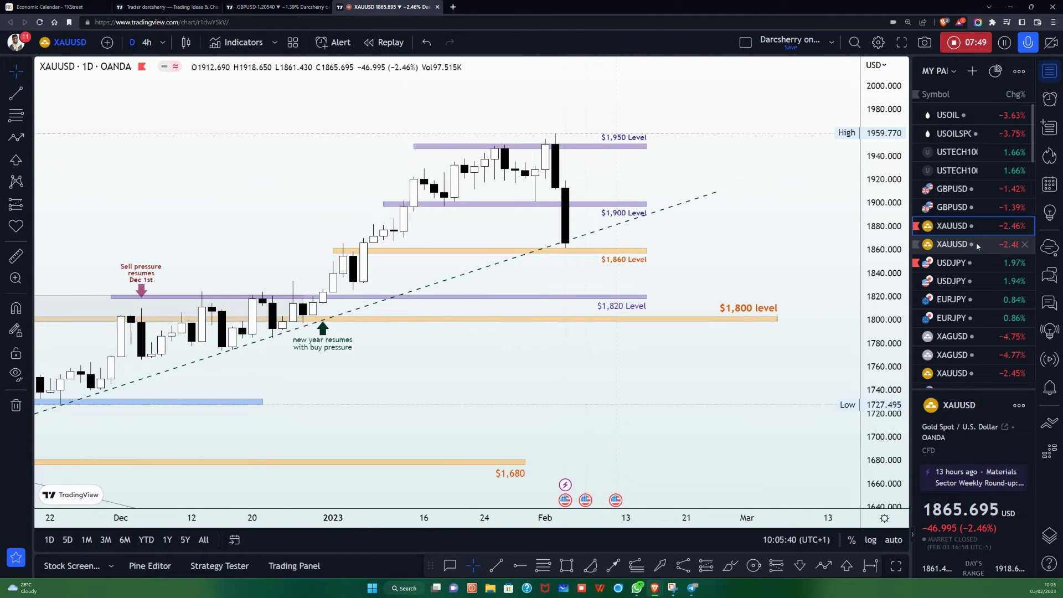
click(976, 242)
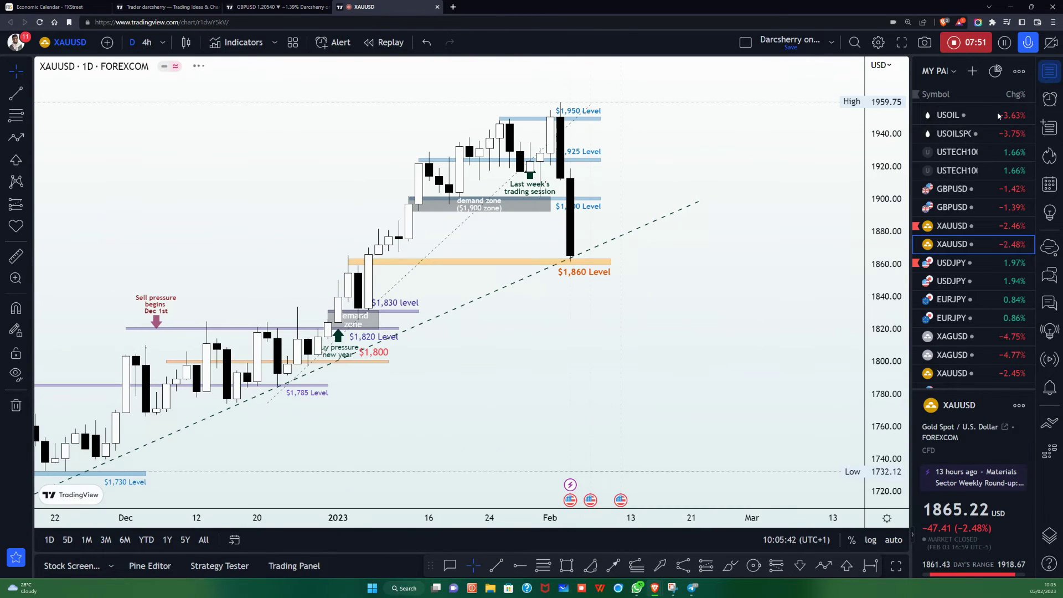
click(146, 42)
right_click(590, 309)
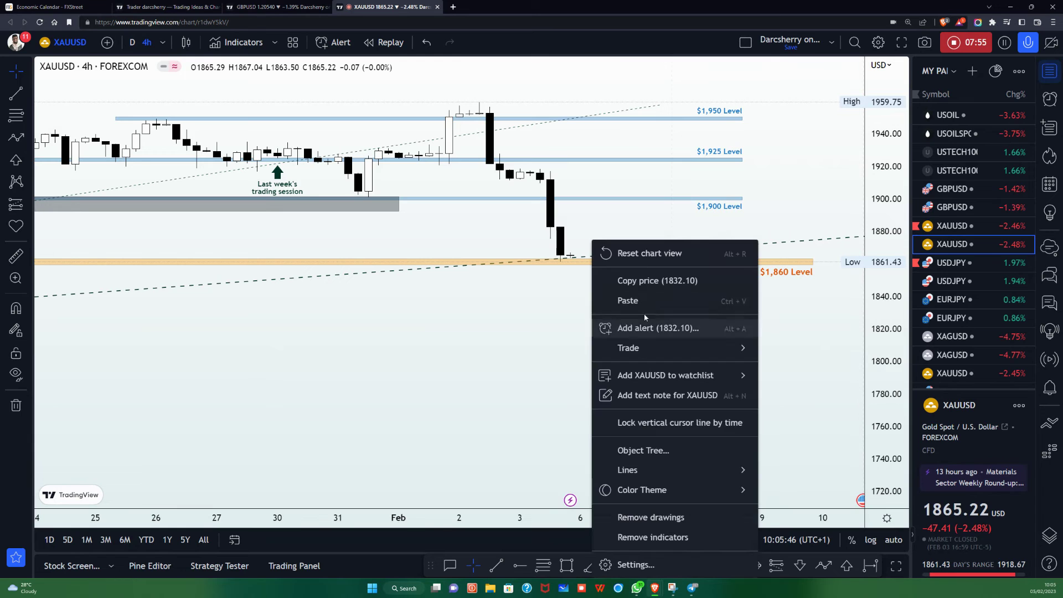
click(669, 254)
click(1051, 75)
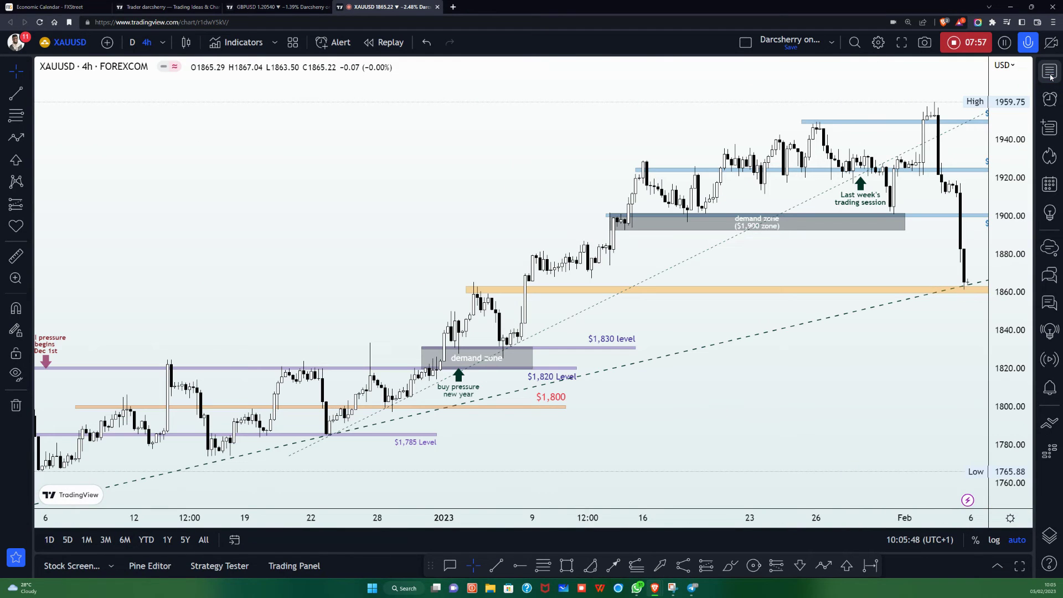
Circle the thin dashed ascending trendline from the early-January demand zone to the $1,925 level with the brush and delete the loop.
drag(837, 369, 770, 366)
scroll(770, 366, down, 3)
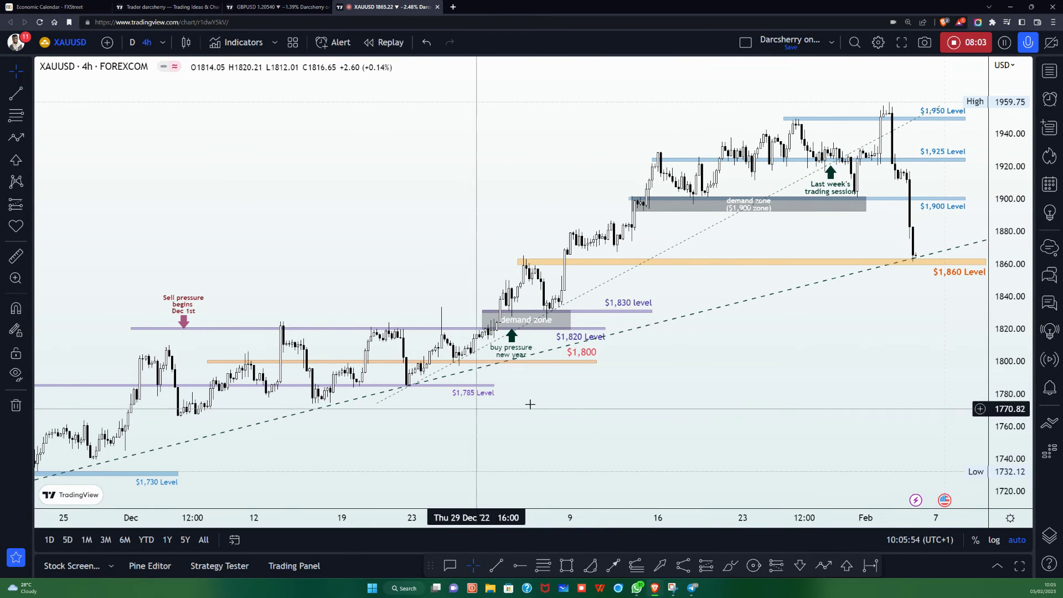
scroll(721, 407, up, 2)
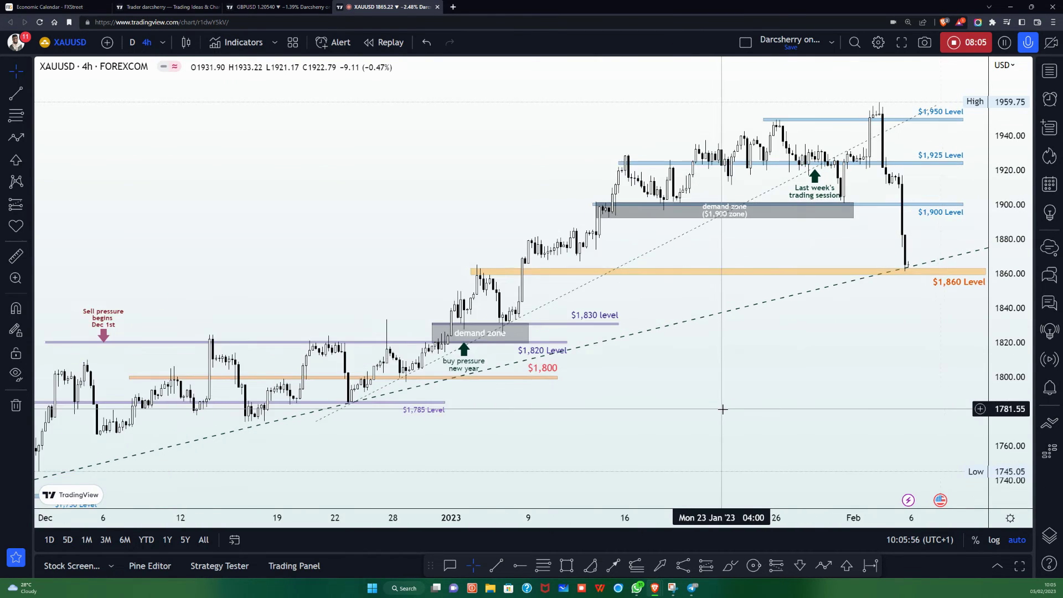
drag(719, 405, 672, 404)
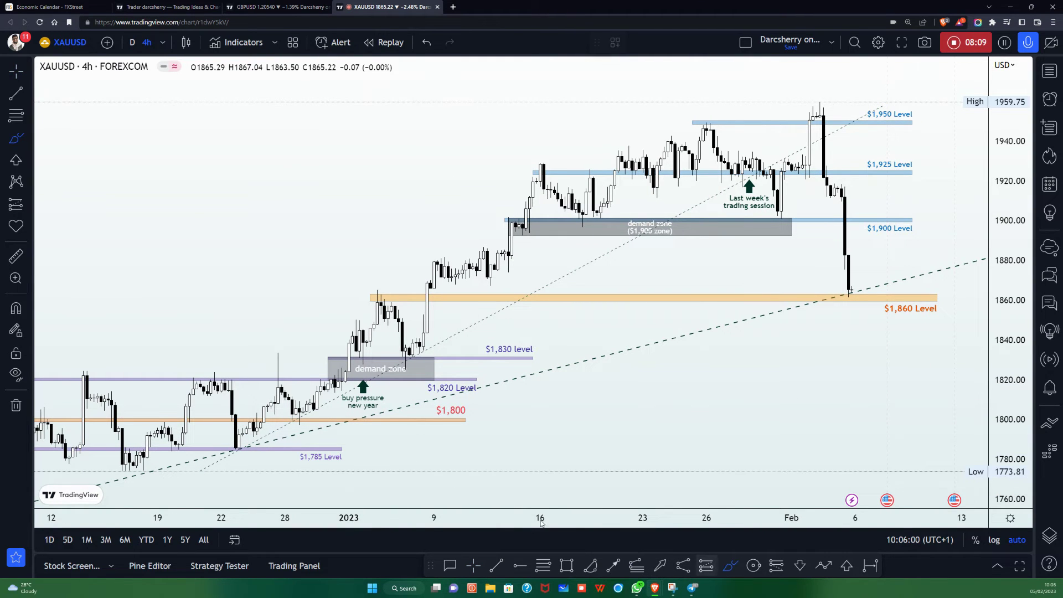
click(362, 374)
mouse_move(363, 374)
mouse_down()
mouse_move(404, 379)
mouse_move(755, 211)
mouse_move(799, 152)
mouse_move(403, 339)
mouse_move(361, 375)
mouse_up()
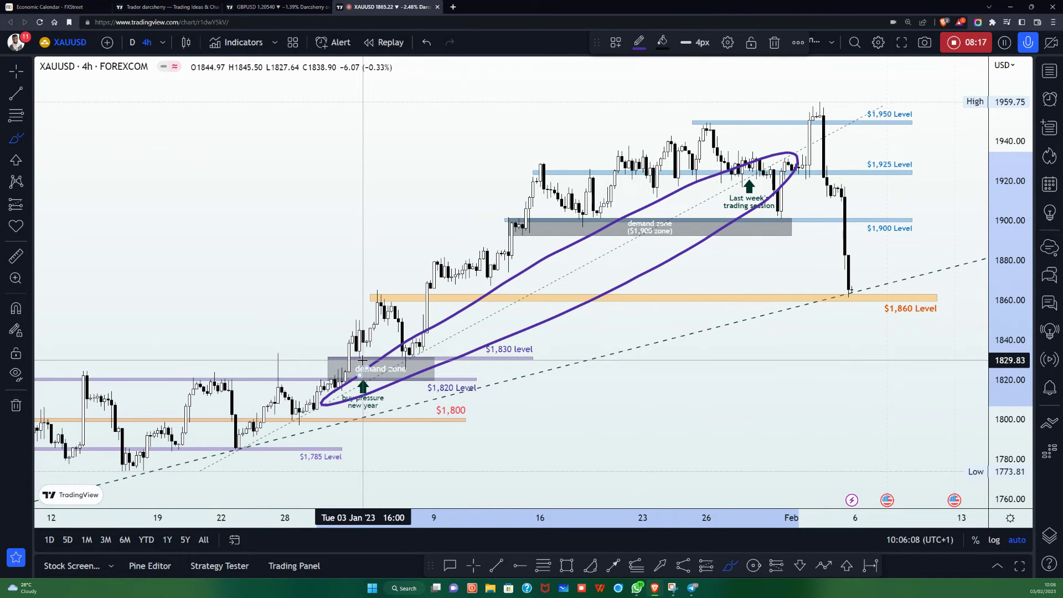
key(Delete)
Circle the candles around the $1,925 level at the start of February and the $1,900 demand zone, deleting each loop.
mouse_move(832, 161)
mouse_down()
mouse_move(806, 141)
mouse_move(763, 166)
mouse_move(846, 168)
mouse_up()
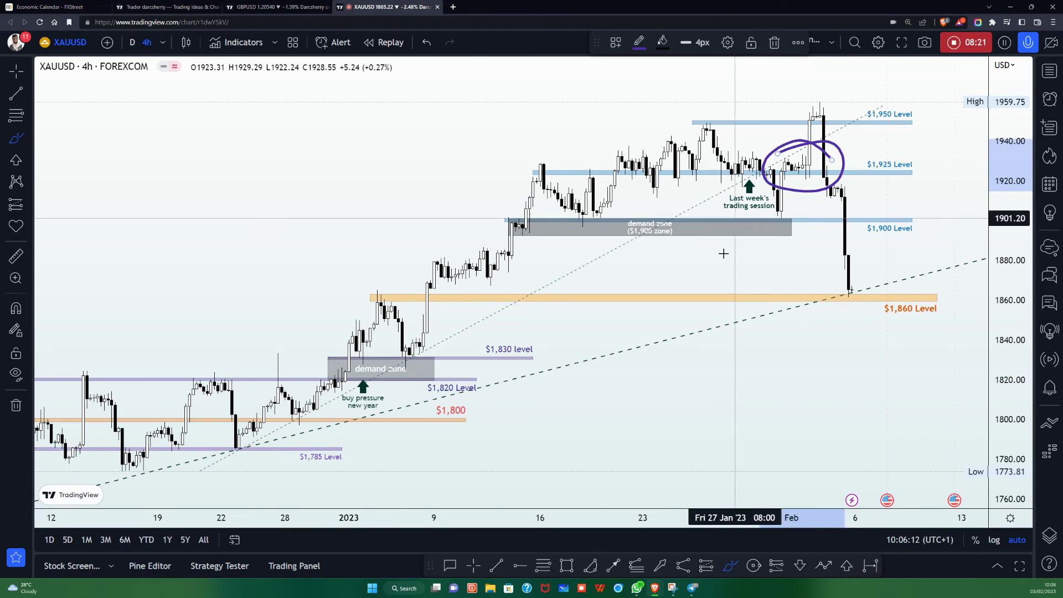
key(Delete)
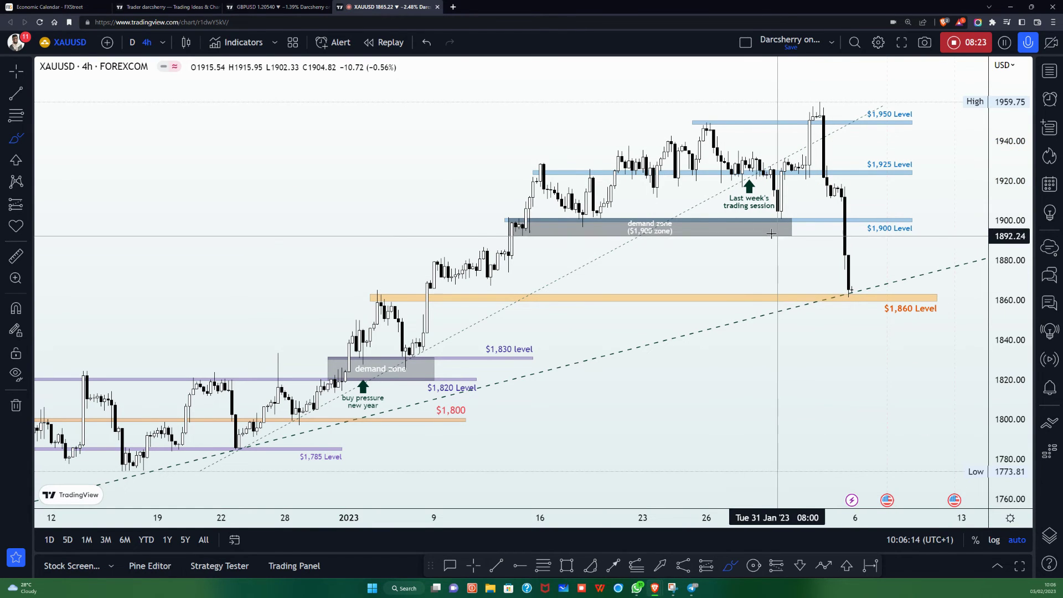
mouse_move(790, 216)
mouse_down()
mouse_move(587, 209)
mouse_move(507, 233)
mouse_move(670, 246)
mouse_up()
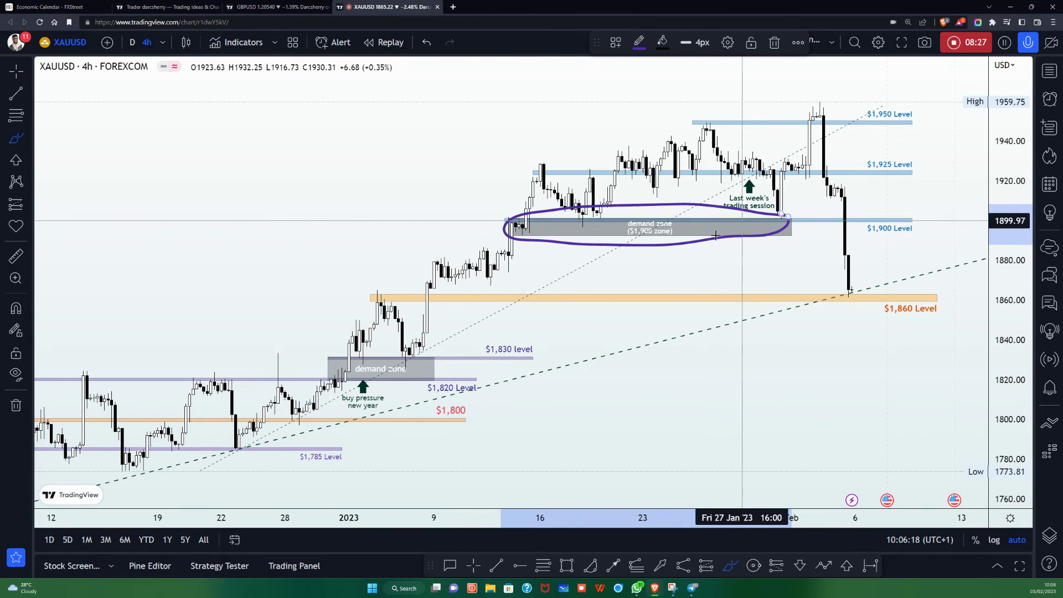
key(Delete)
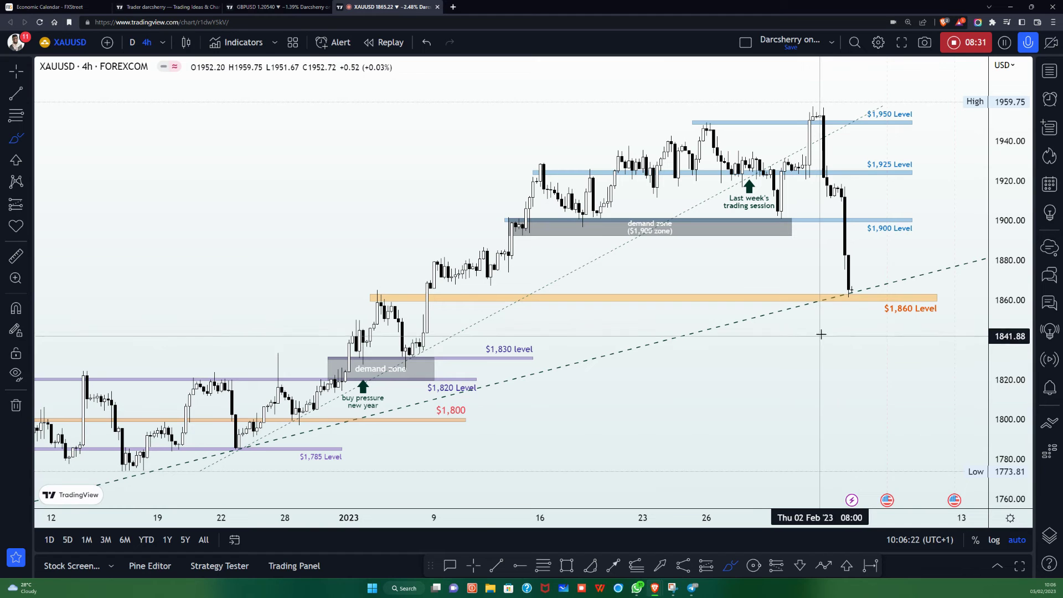
Circle the February 3 low twice where the thick dashed trendline meets the $1,860 level on the 4h chart, erasing each circle.
scroll(837, 344, up, 1)
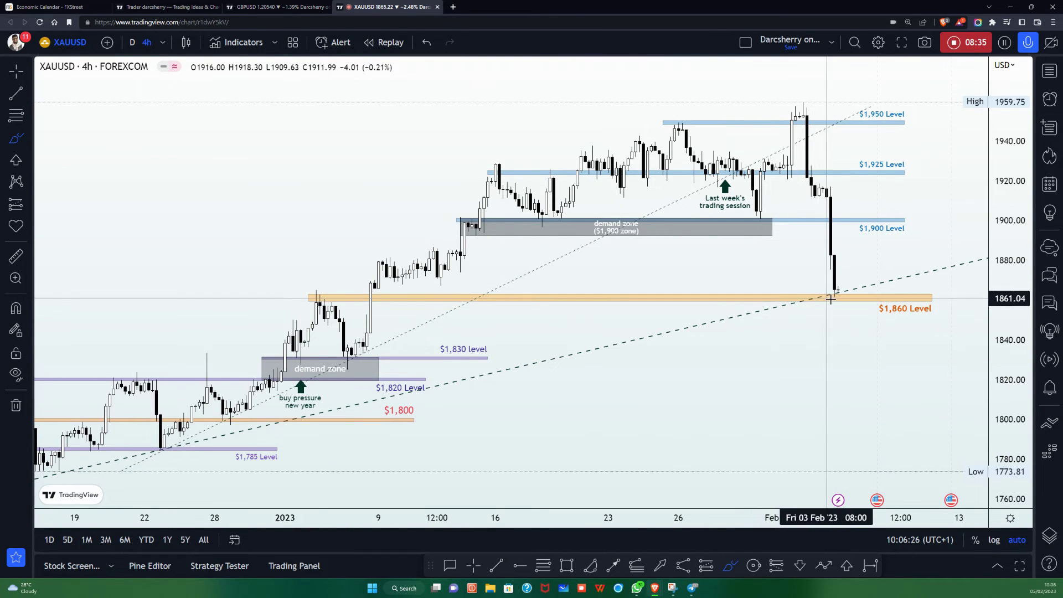
mouse_move(846, 286)
mouse_down()
mouse_move(819, 293)
mouse_move(831, 307)
mouse_move(842, 285)
mouse_up()
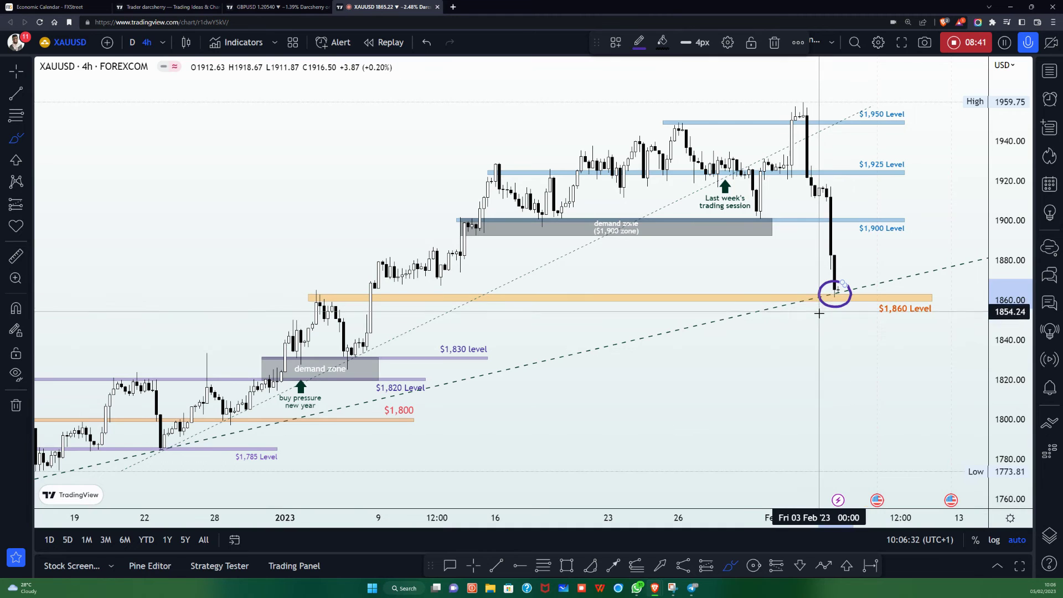
key(Delete)
mouse_move(838, 293)
mouse_down()
mouse_move(835, 285)
mouse_move(814, 295)
mouse_move(844, 304)
mouse_move(849, 290)
mouse_up()
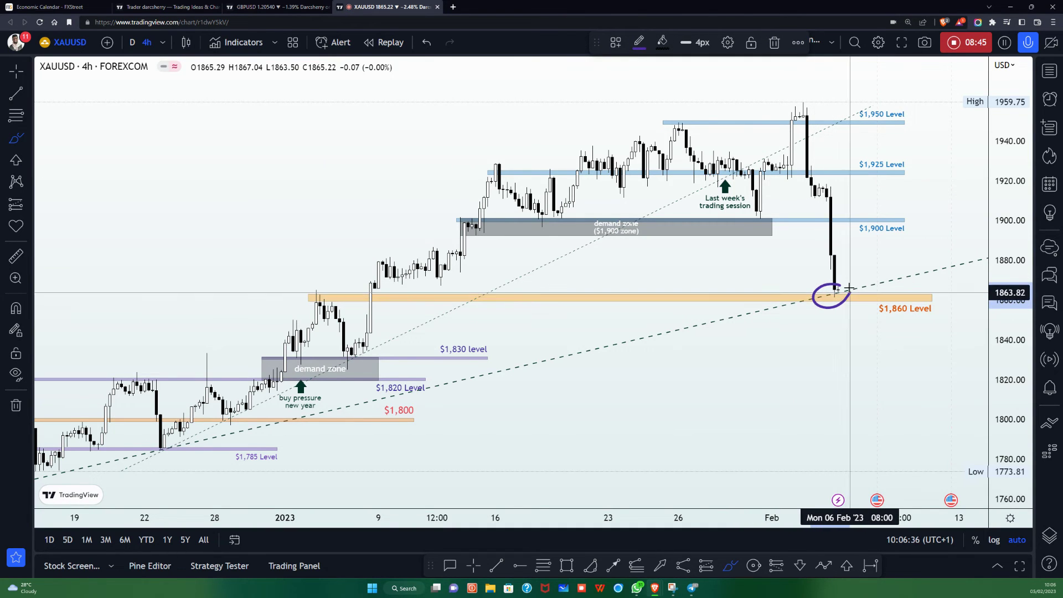
key(Delete)
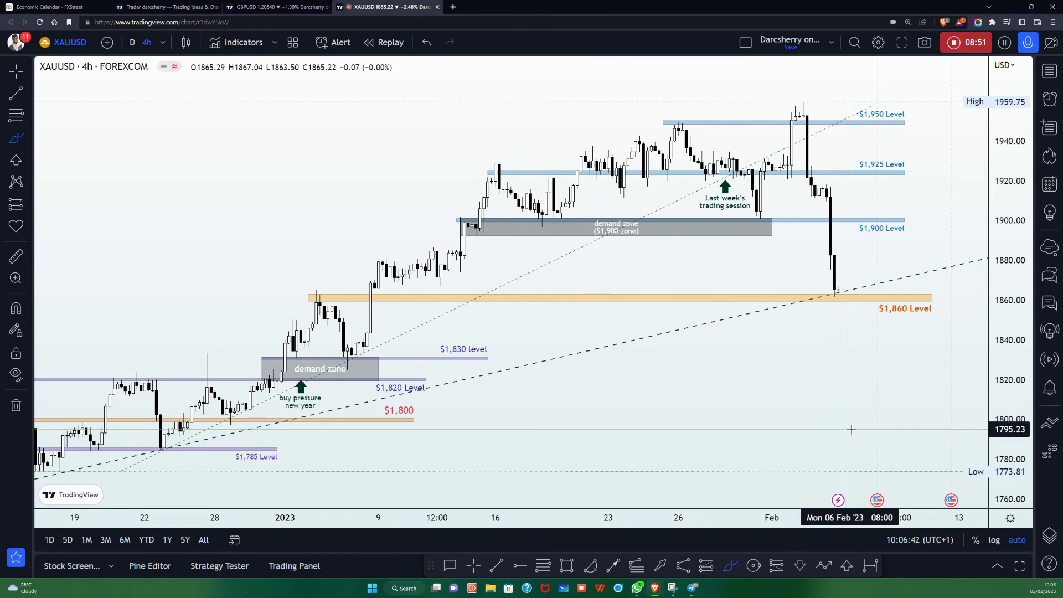
Draw a bullish zigzag path from the February 3 low, bouncing and retesting the $1,860 level before rising to the $1,900 level.
click(821, 569)
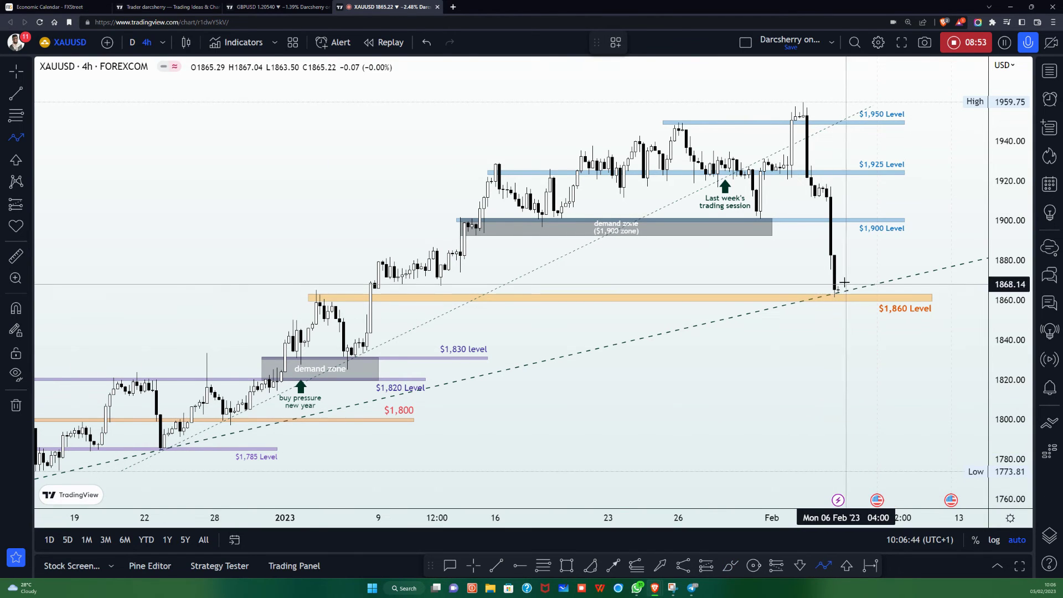
click(838, 292)
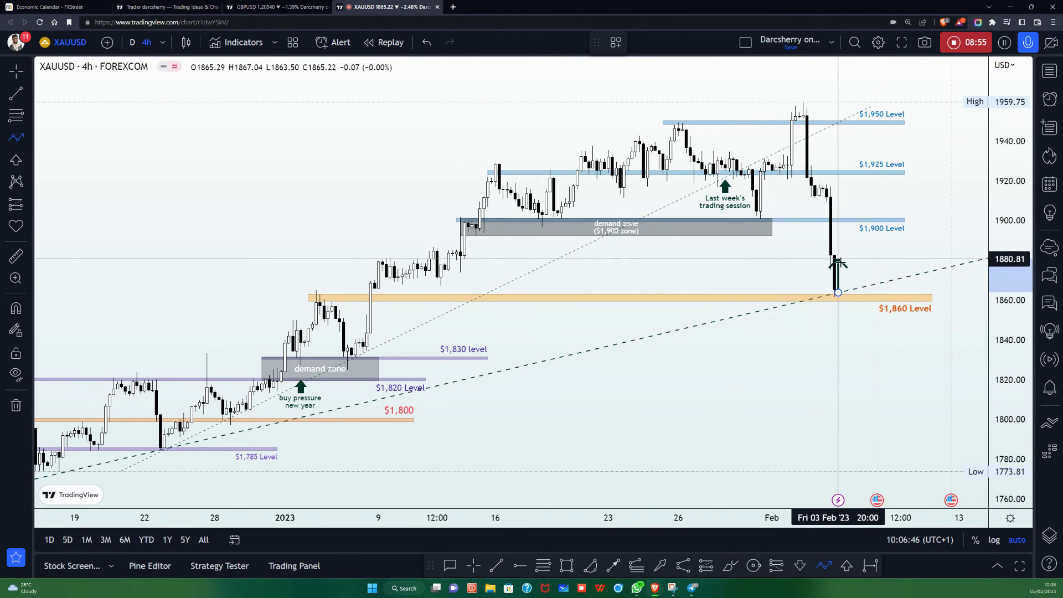
click(847, 276)
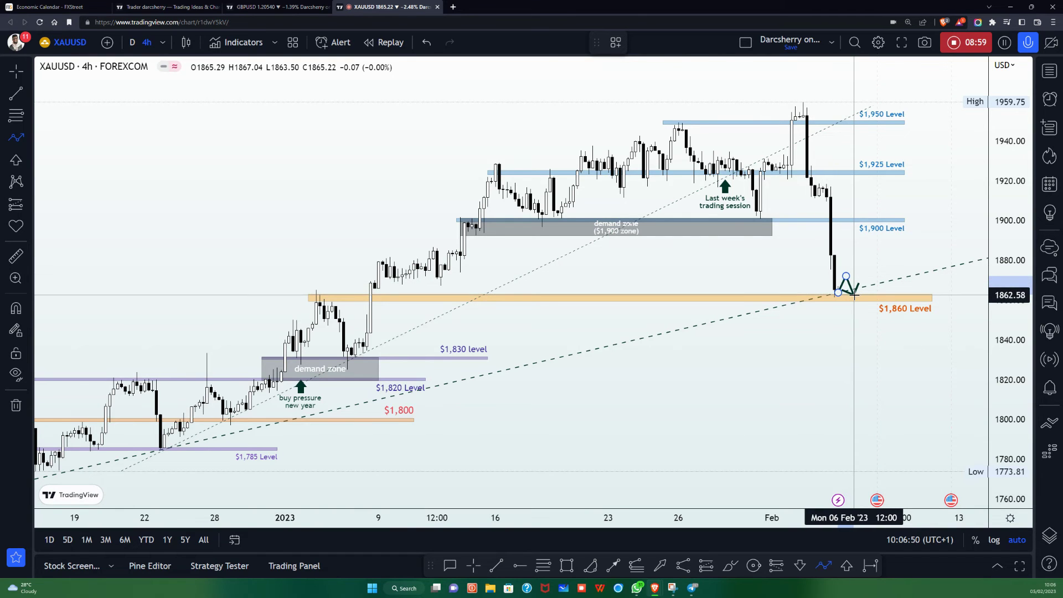
click(855, 295)
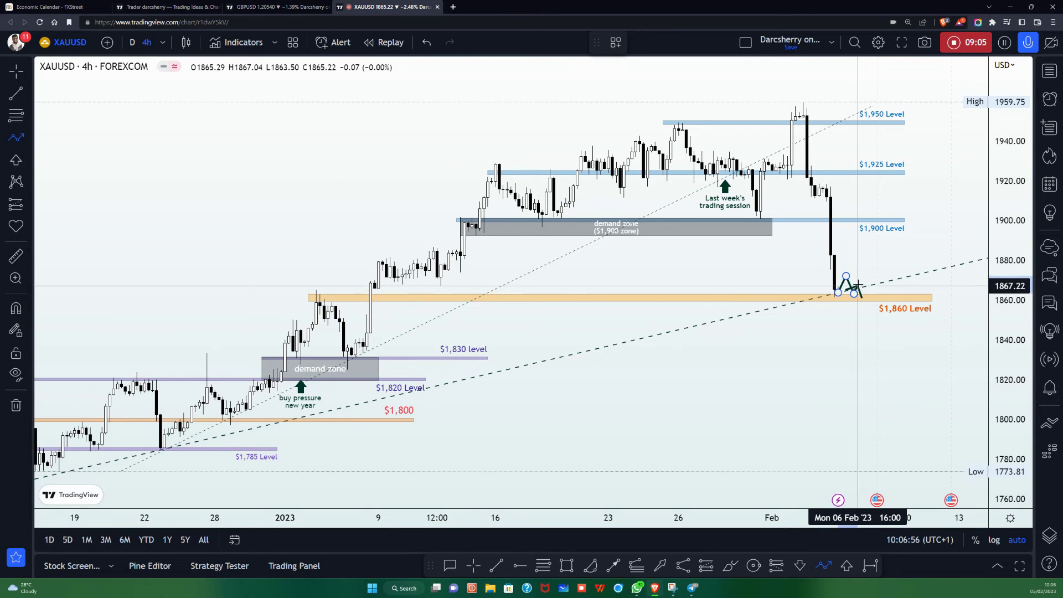
double_click(881, 221)
double_click(873, 251)
key(Escape)
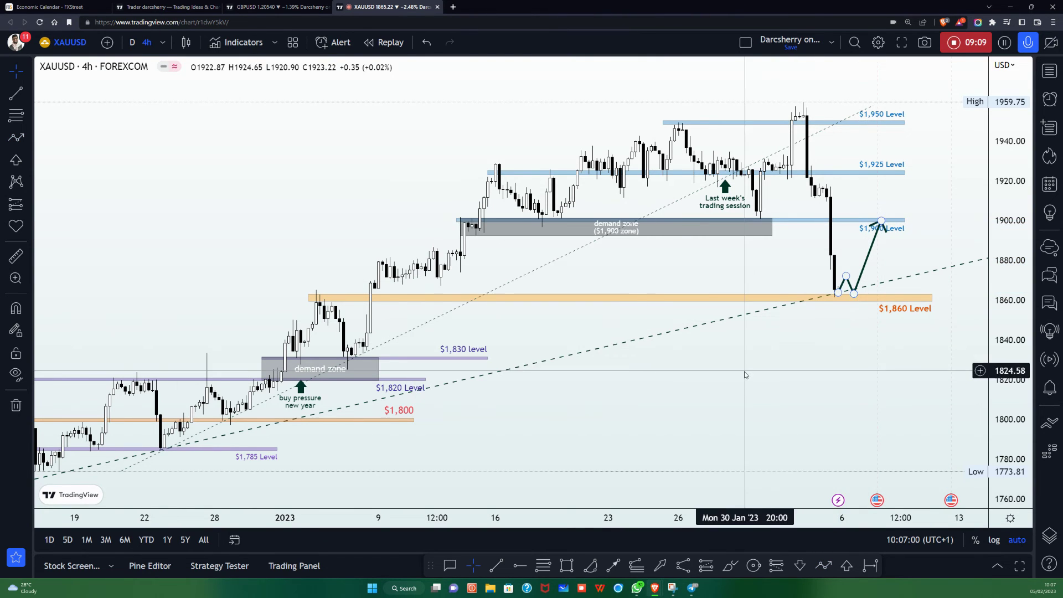
Circle the $1,900 demand zone from mid-January to early February with the brush and delete the loop.
click(730, 565)
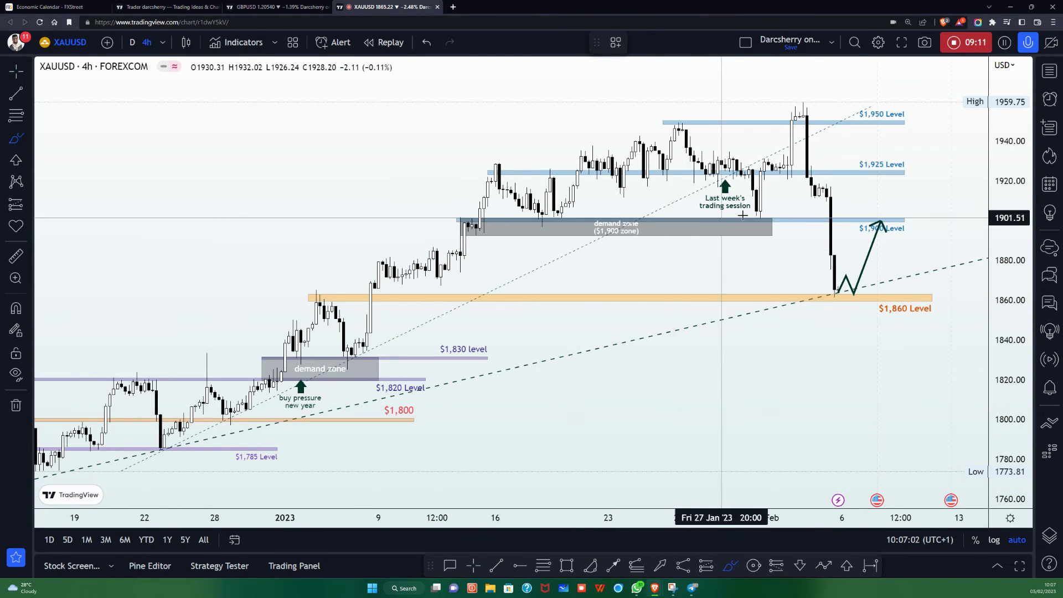
mouse_move(773, 212)
mouse_down()
mouse_move(558, 197)
mouse_move(516, 239)
mouse_move(790, 245)
mouse_move(773, 214)
mouse_up()
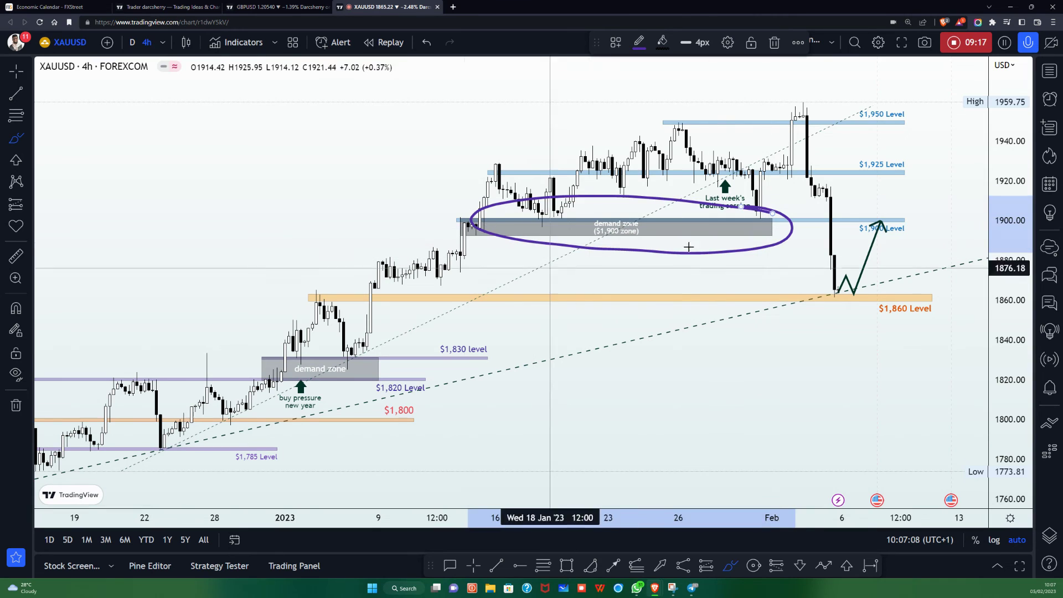
key(Delete)
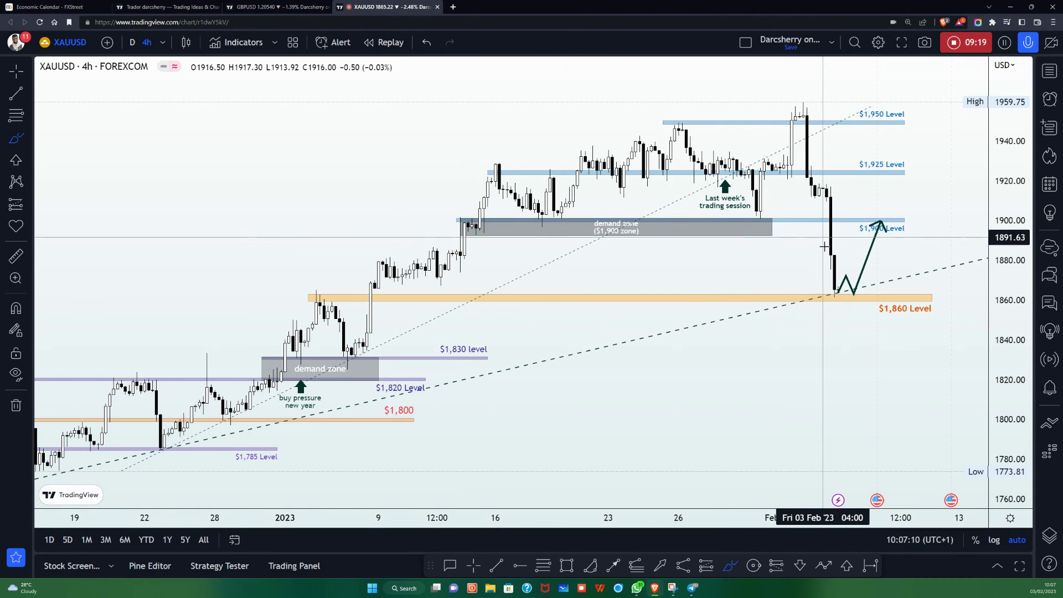
Circle the February 3 break through the $1,900 level and the bullish path's arrowhead with the brush, deleting each loop.
click(835, 212)
mouse_move(834, 212)
mouse_down()
mouse_move(820, 224)
mouse_move(834, 211)
mouse_up()
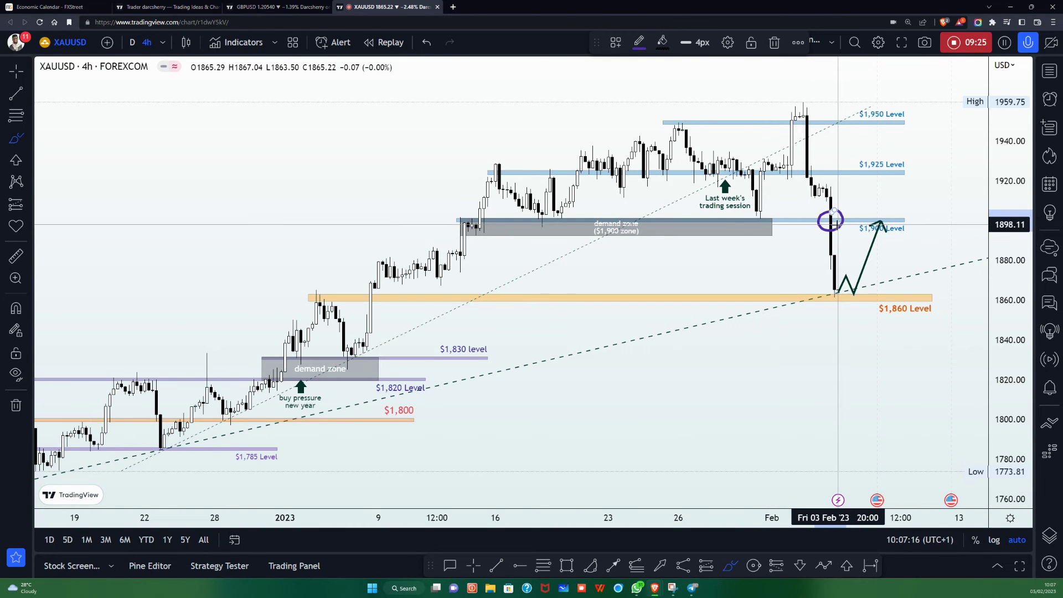
key(Delete)
mouse_move(897, 210)
mouse_down()
mouse_move(864, 228)
mouse_move(900, 212)
mouse_up()
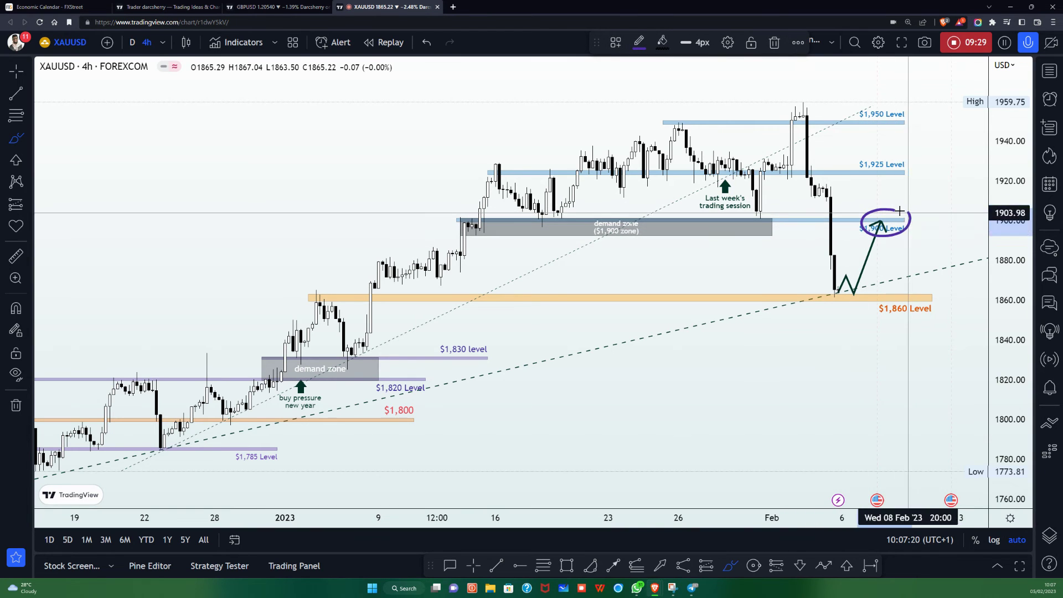
key(Delete)
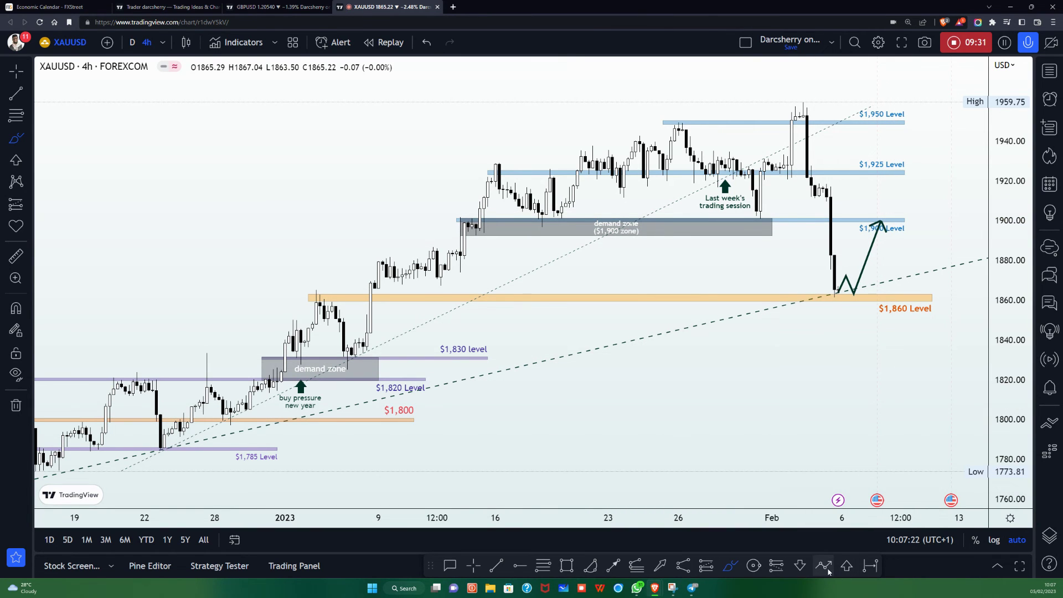
Draw a bearish arrow path from the bullish path's end at the $1,900 level down to about $1,820.
click(824, 565)
click(889, 224)
double_click(936, 382)
Draw a second bearish path from just below the $1,860 level, retesting that level and dropping to about $1,810.
drag(923, 330, 809, 331)
click(824, 566)
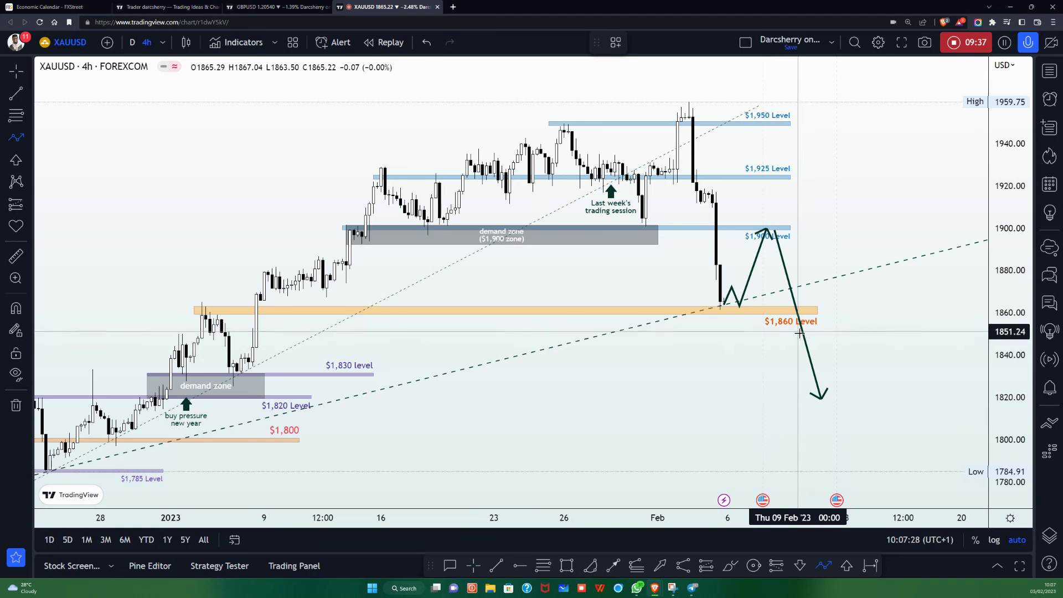
click(806, 341)
click(817, 314)
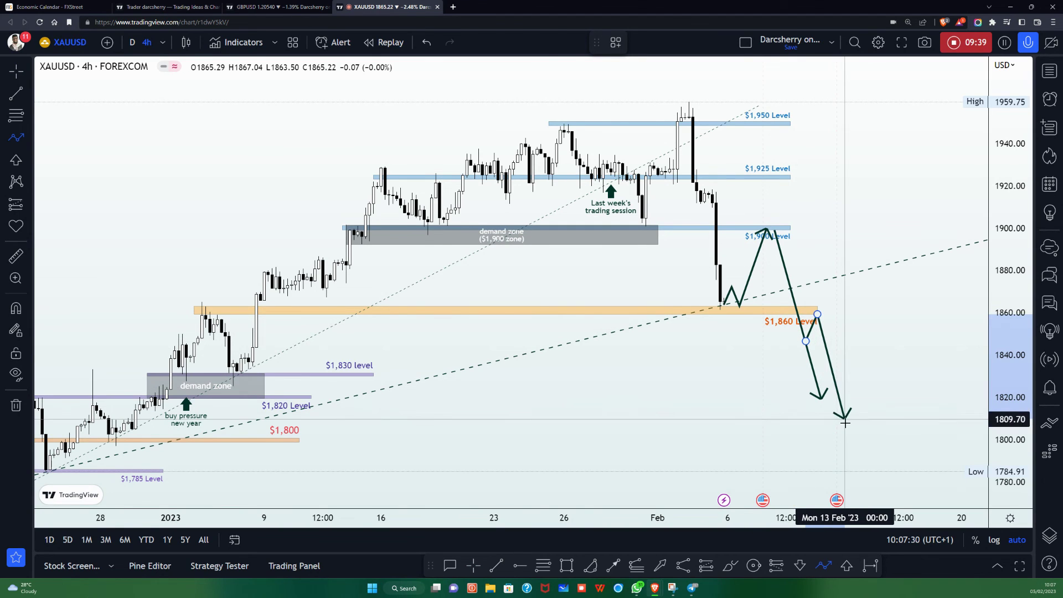
double_click(849, 419)
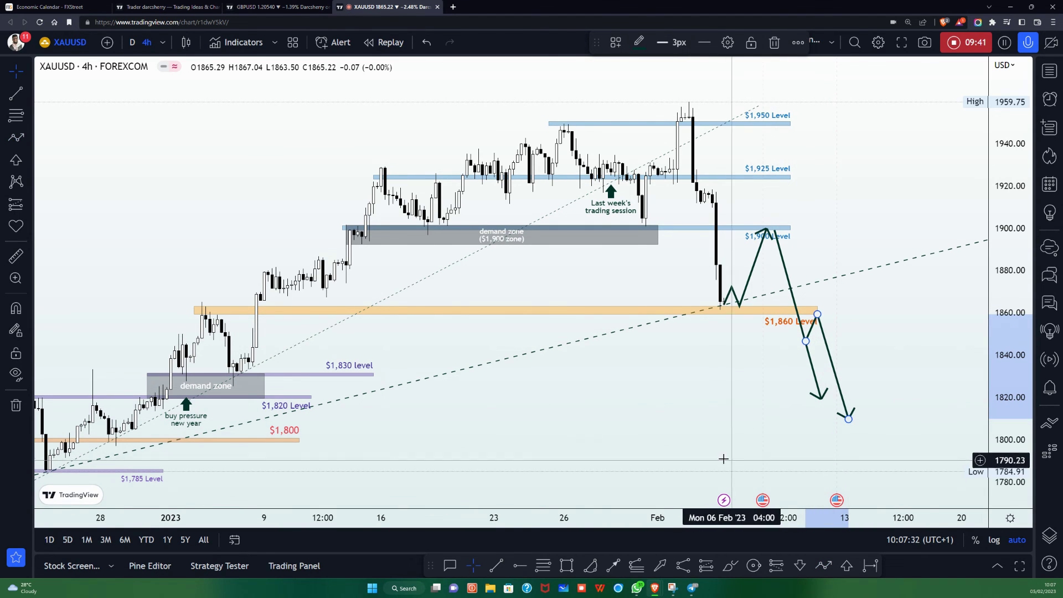
Delete the bullish zigzag and both bearish arrow paths from the 4h chart.
click(789, 273)
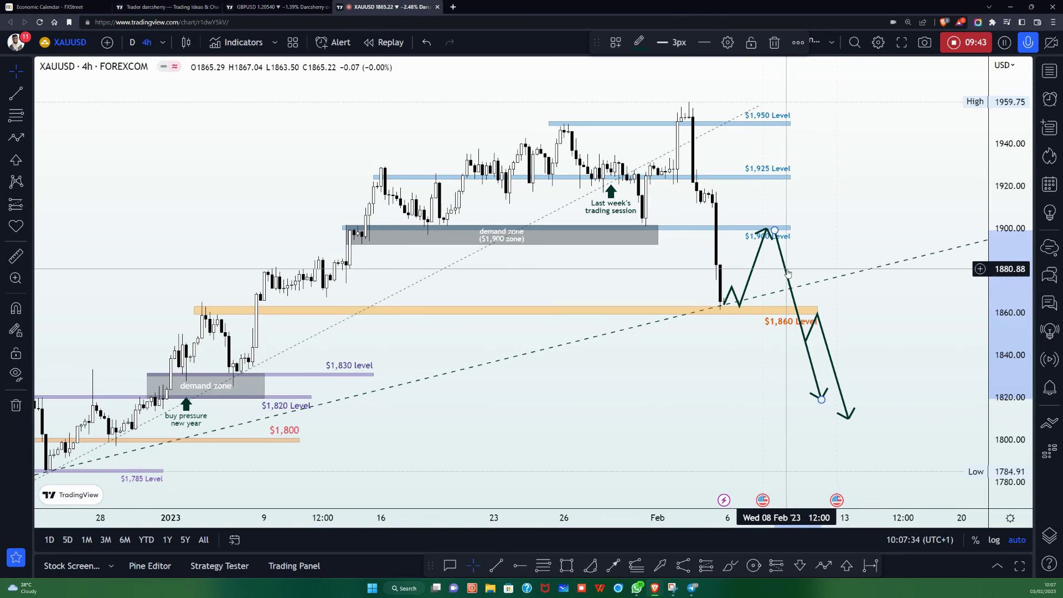
key(Delete)
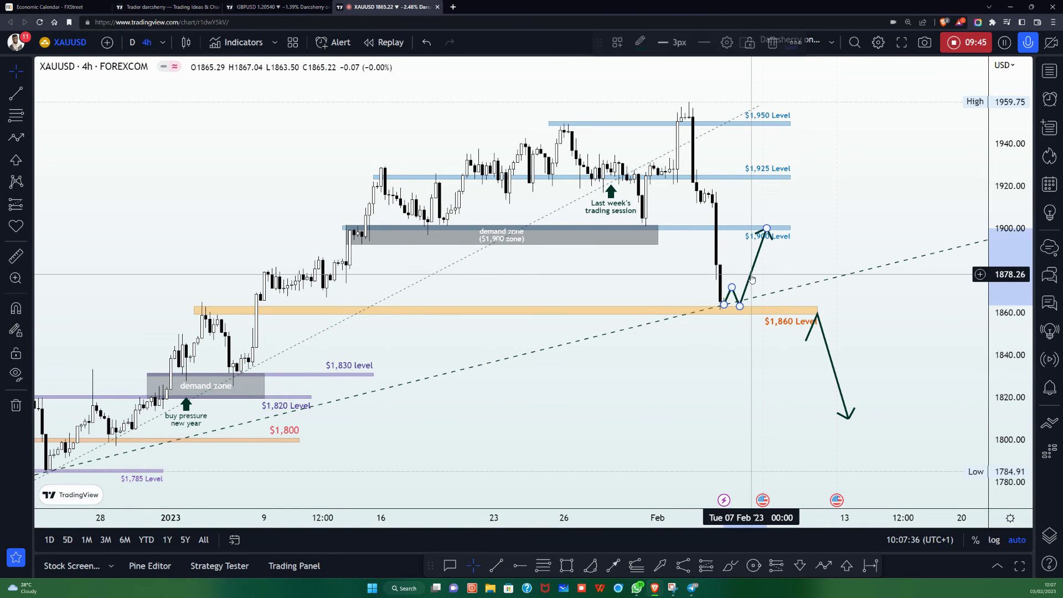
click(833, 367)
key(Delete)
Brush a circle twice around the latest candles where the $1,860 level meets the thick dashed trendline, deleting each one.
drag(670, 368, 769, 368)
scroll(769, 367, up, 1)
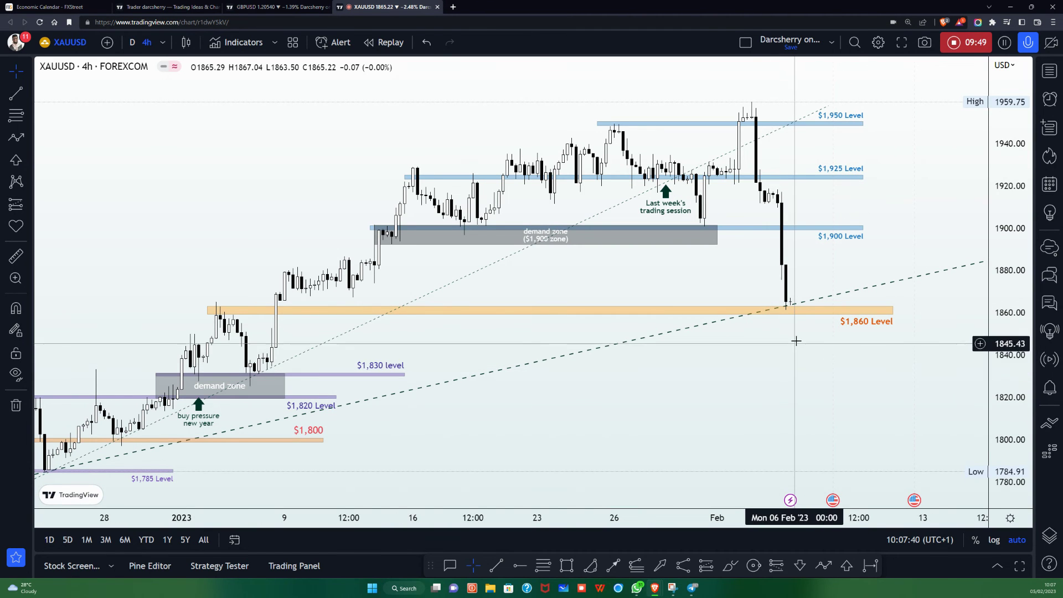
click(730, 569)
mouse_move(799, 301)
mouse_down()
mouse_move(764, 289)
mouse_move(813, 304)
mouse_up()
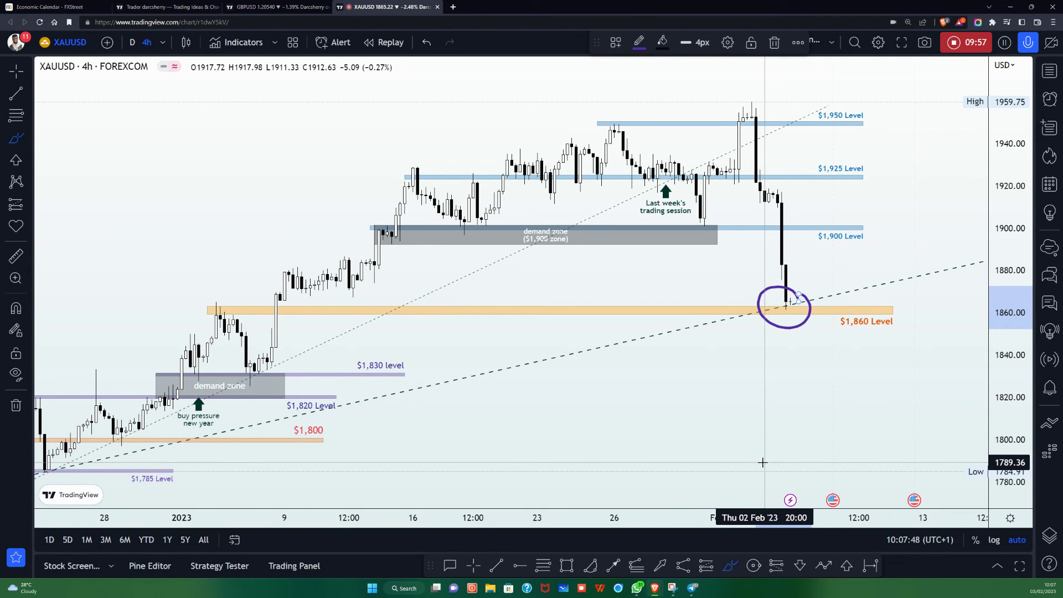
key(Delete)
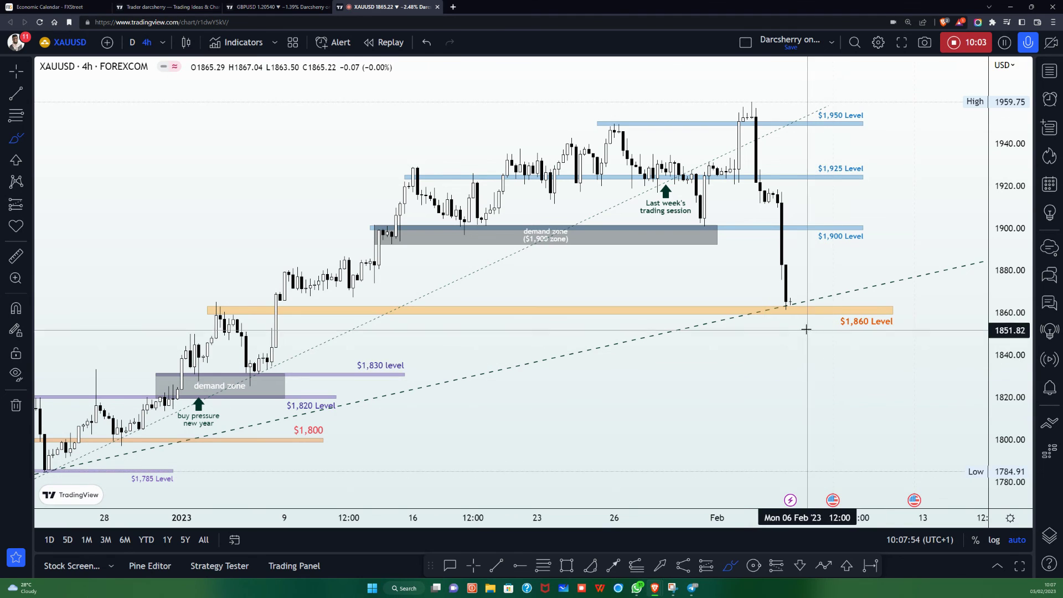
click(799, 295)
mouse_move(799, 295)
mouse_down()
mouse_move(787, 288)
mouse_move(789, 318)
mouse_move(807, 302)
mouse_up()
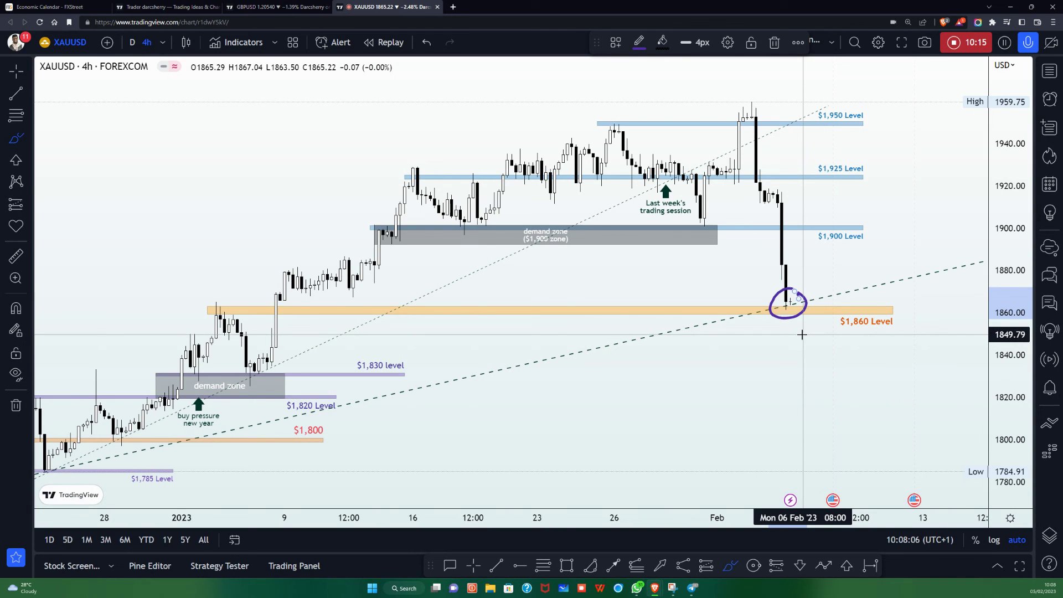
key(Delete)
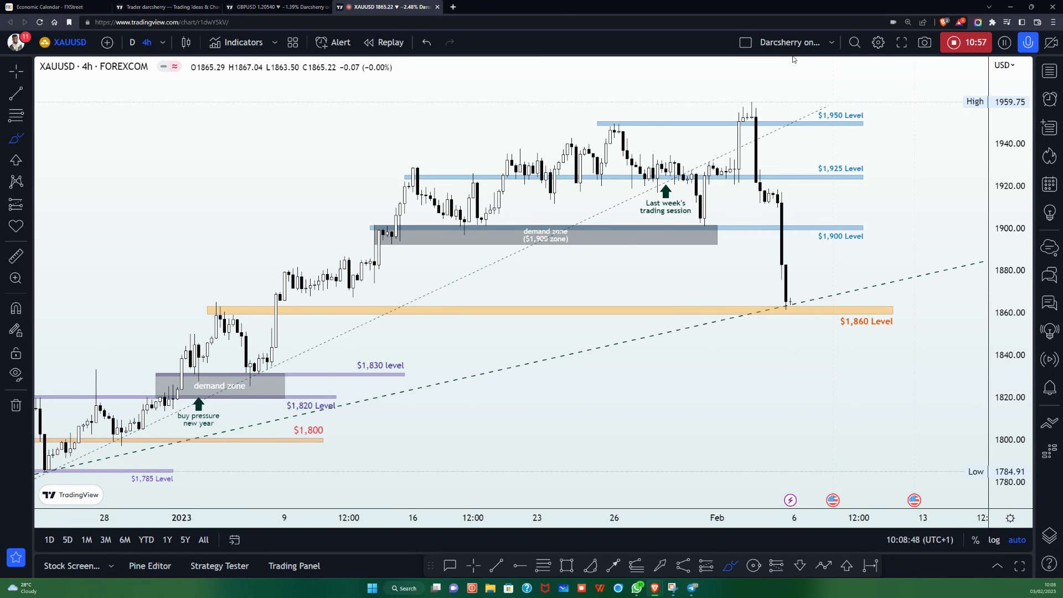
Open the snapshot options for the XAUUSD 4h chart.
click(926, 44)
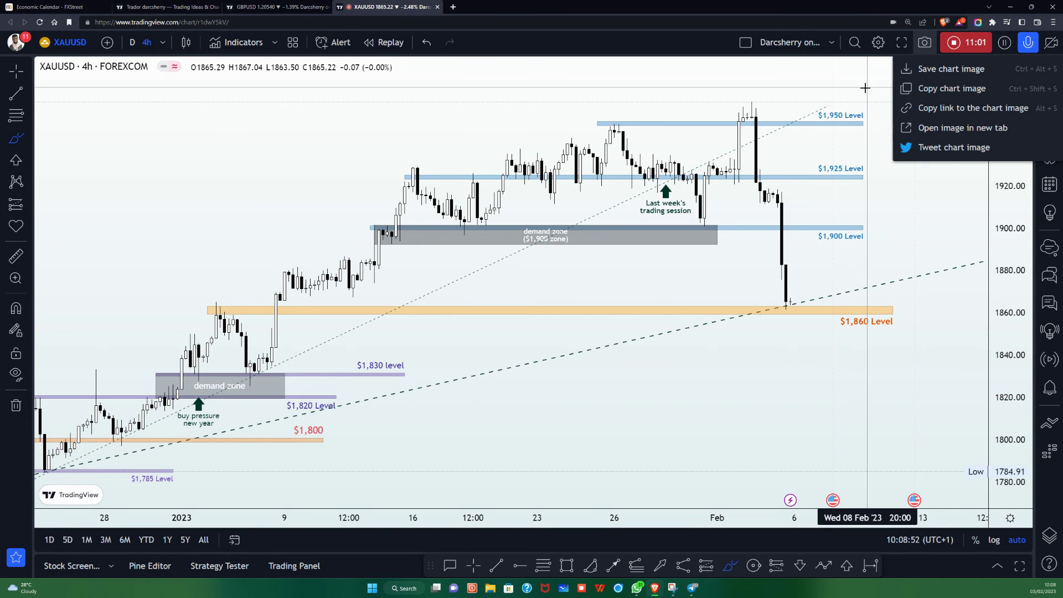